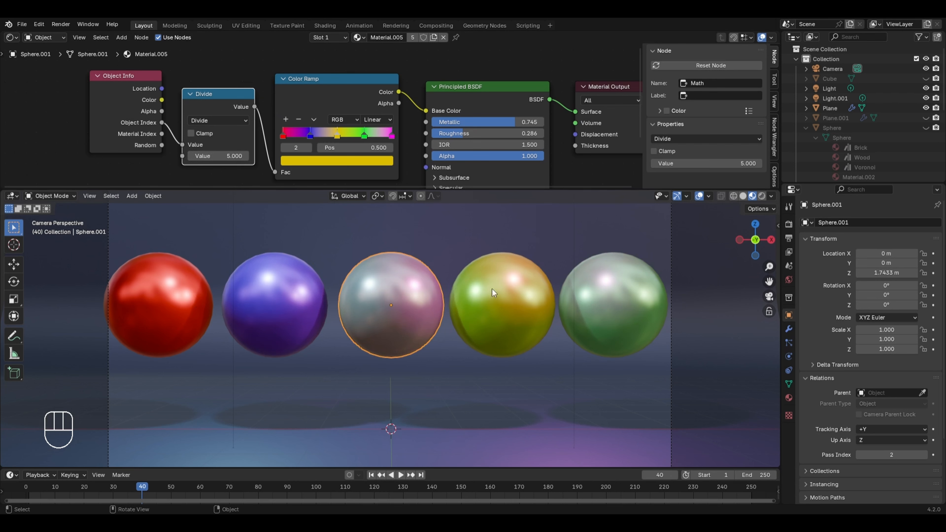
Step: Set the spheres' Color Ramp to Constant interpolation and shift its color stops toward the start, with the magenta stop at 0.786
{"action": "left_click", "coordinate": [508, 292]}
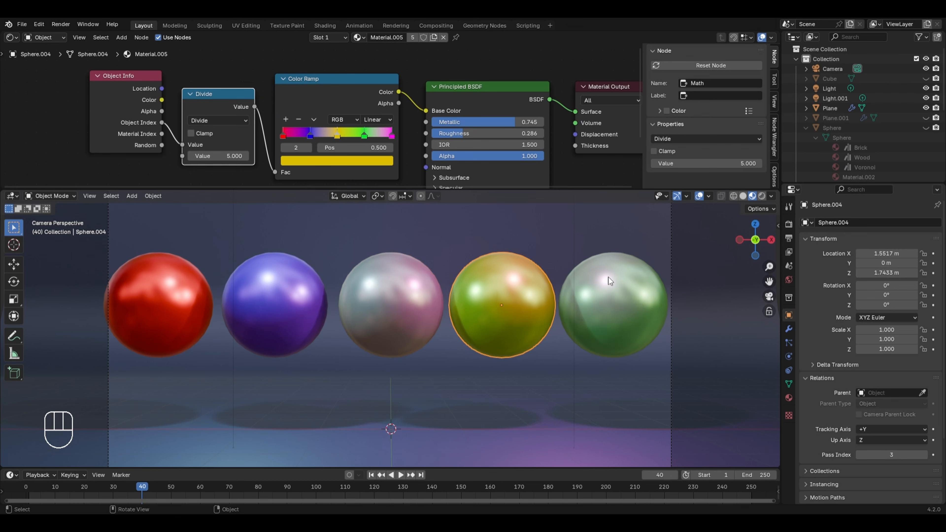
{"action": "scroll", "coordinate": [603, 337], "scroll_direction": "up", "scroll_amount": 2}
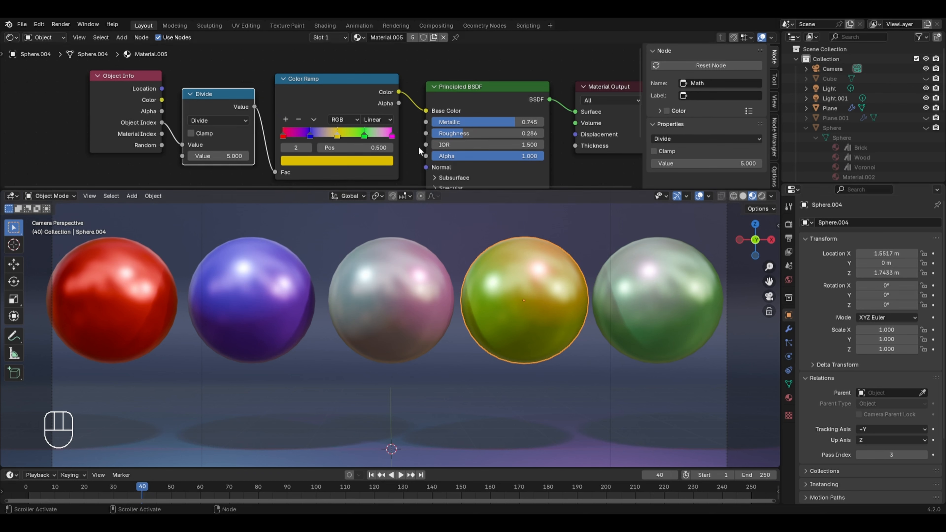
{"action": "left_click", "coordinate": [392, 121]}
{"action": "left_click", "coordinate": [380, 188]}
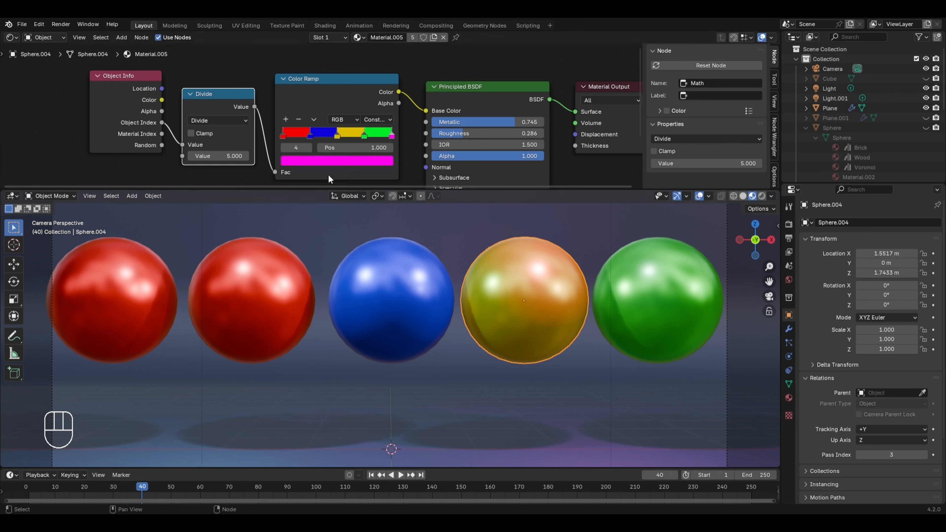
{"action": "left_click_drag", "start_coordinate": [310, 135], "coordinate": [366, 137]}
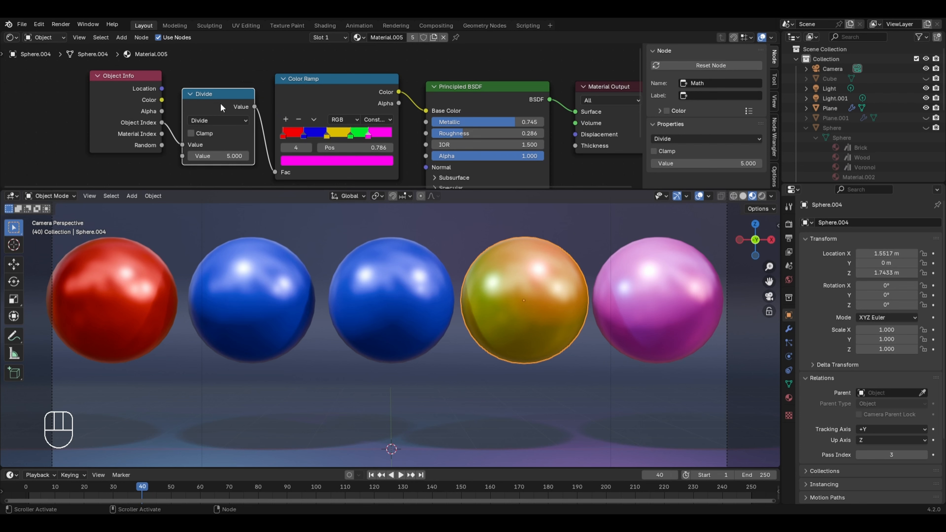
Step: Detach the Divide node from between Object Info and the Color Ramp and delete it
{"action": "key", "text": "alt"}
{"action": "left_click_drag", "start_coordinate": [219, 102], "coordinate": [114, 110], "text": "alt"}
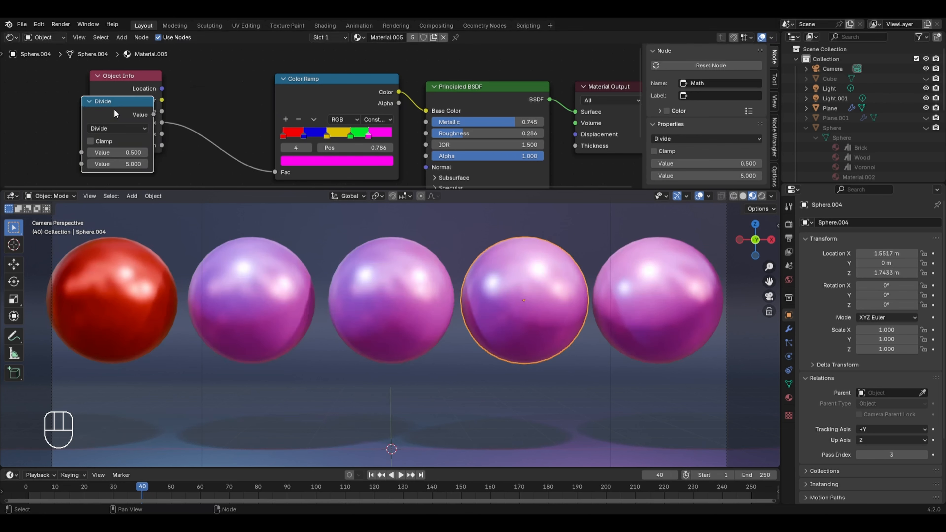
{"action": "key", "text": "x"}
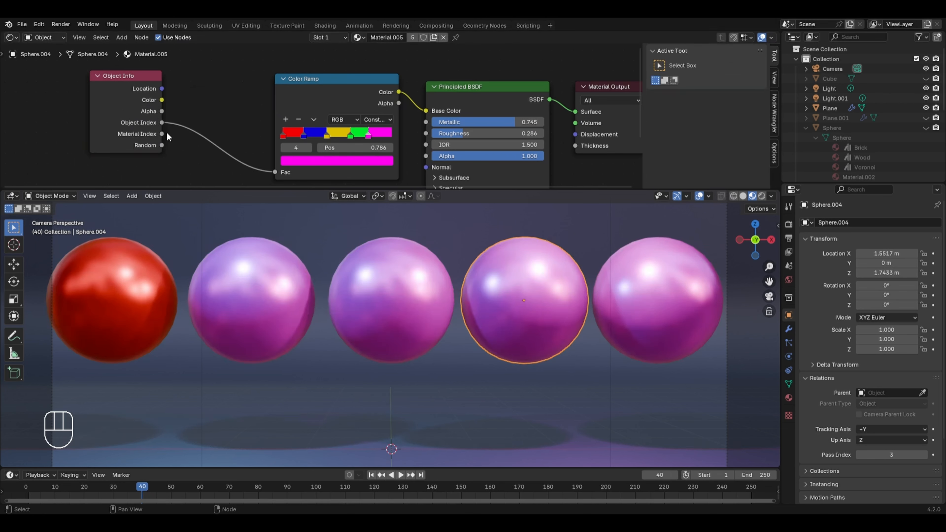
Step: Connect the Object Info node's Random output to the Color Ramp's Fac input and save the file
{"action": "left_click_drag", "start_coordinate": [167, 144], "coordinate": [272, 164]}
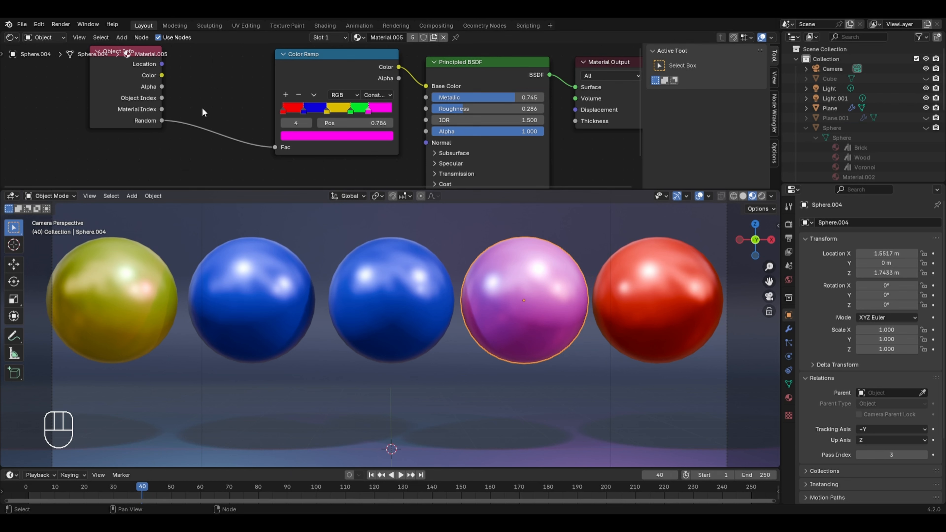
{"action": "middle_click_drag", "start_coordinate": [210, 91], "coordinate": [219, 106]}
{"action": "key", "text": "ctrl+s"}
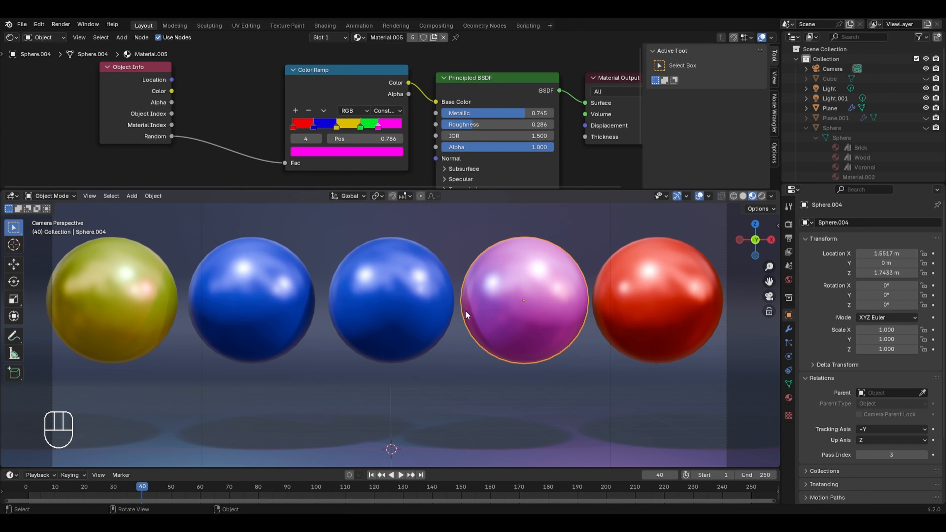
{"action": "scroll", "coordinate": [429, 367], "scroll_direction": "down", "scroll_amount": 2}
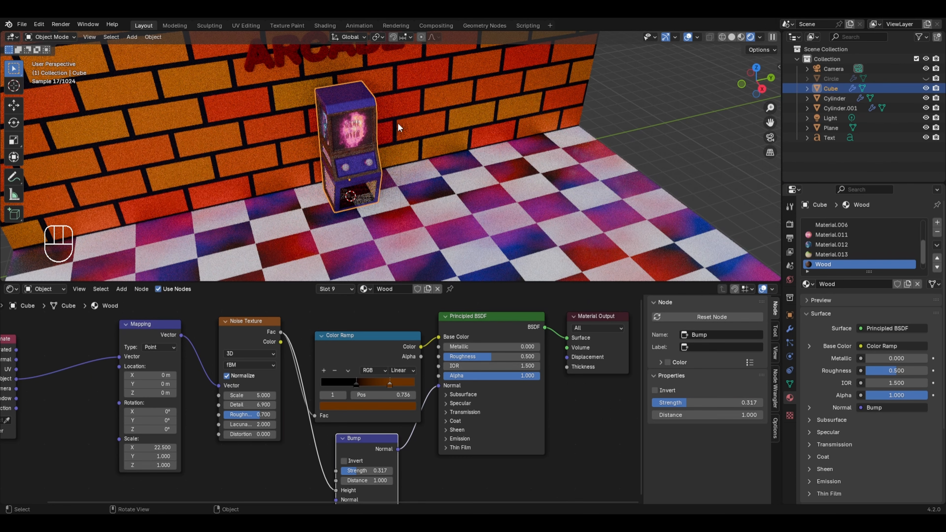
Step: Apply Shade Auto Smooth to the arcade cabinet in solid shading and switch to the top orthographic view
{"action": "scroll", "coordinate": [397, 123], "scroll_direction": "up", "scroll_amount": 4}
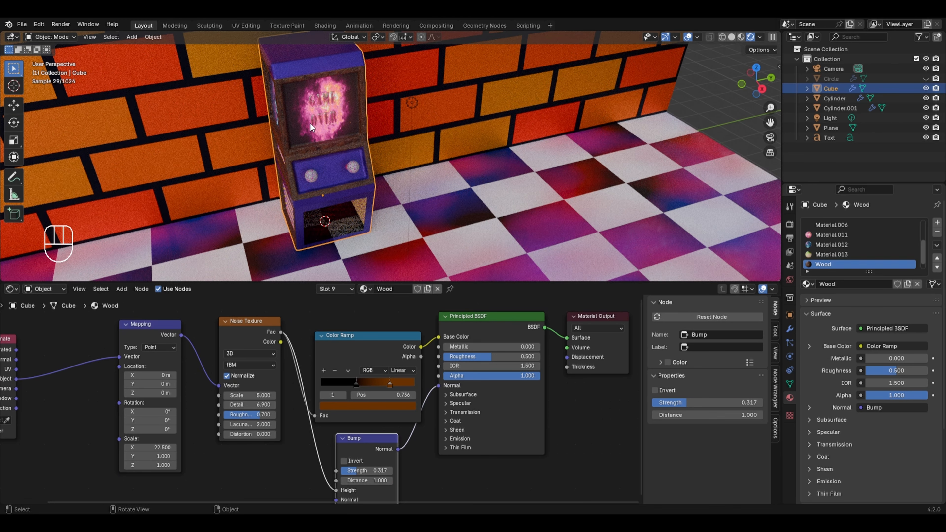
{"action": "middle_click_drag", "start_coordinate": [349, 127], "coordinate": [358, 126]}
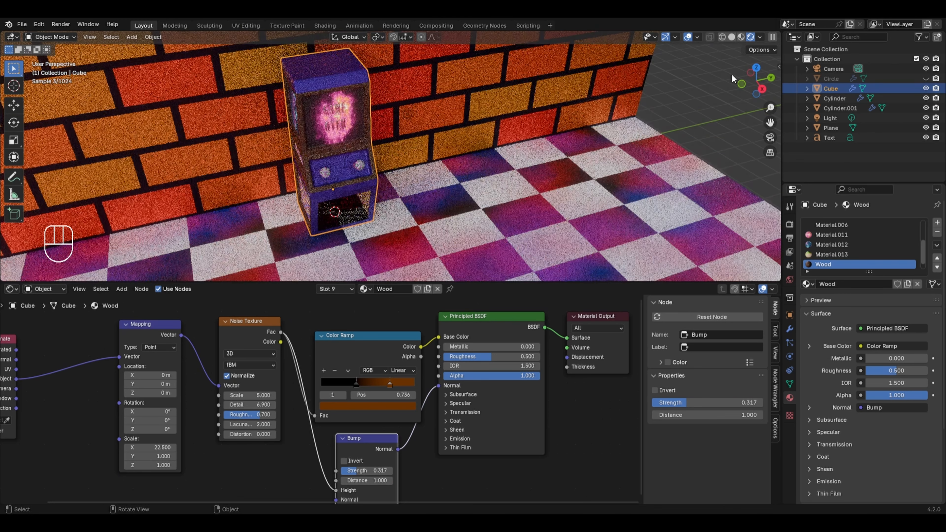
{"action": "left_click", "coordinate": [729, 38]}
{"action": "right_click", "coordinate": [423, 97]}
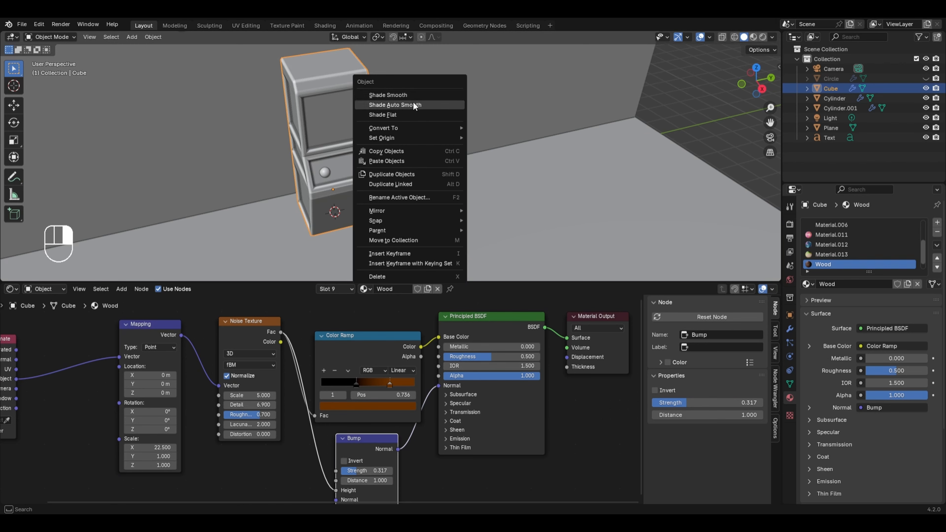
{"action": "left_click", "coordinate": [413, 101]}
{"action": "key", "text": "KP_7"}
{"action": "scroll", "coordinate": [413, 102], "scroll_direction": "down", "scroll_amount": 3}
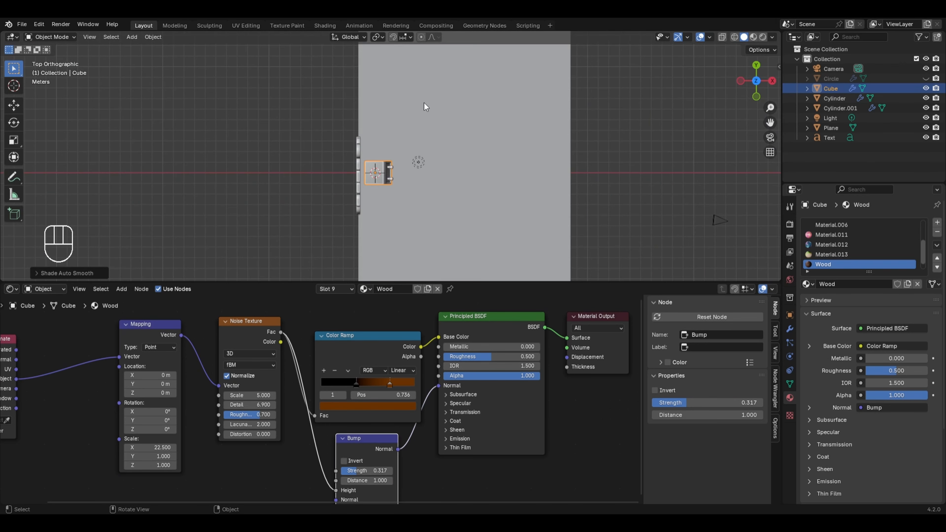
{"action": "key", "text": "shift+d"}
{"action": "key", "text": "y"}
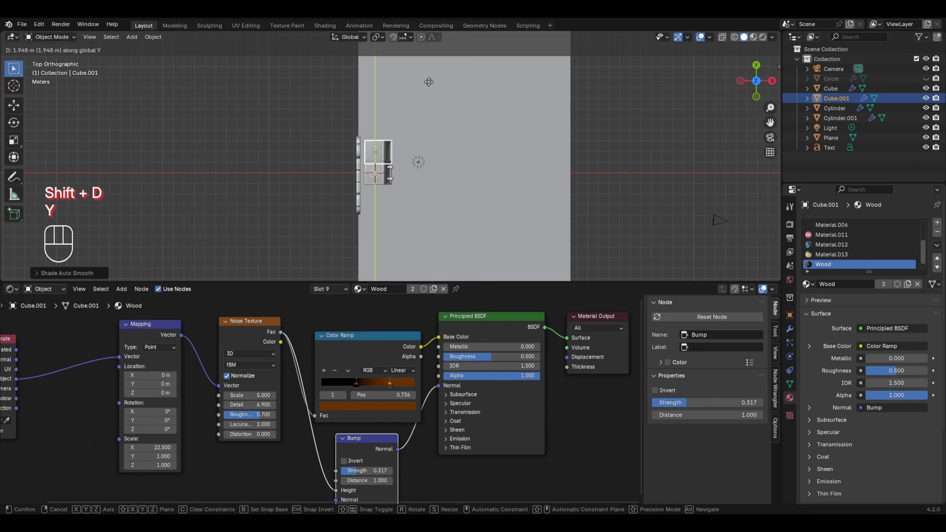
{"action": "left_click", "coordinate": [432, 74]}
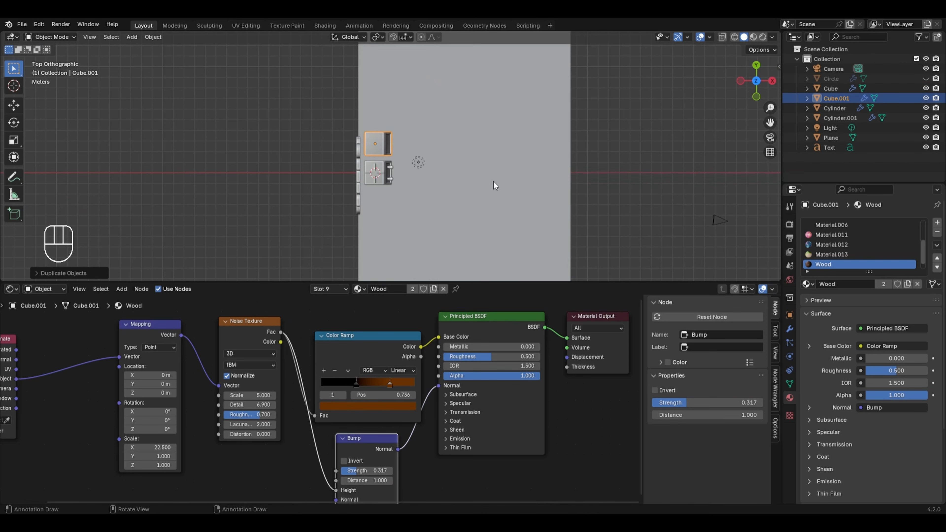
{"action": "scroll", "coordinate": [532, 168], "scroll_direction": "up", "scroll_amount": 5}
{"action": "scroll", "coordinate": [531, 168], "scroll_direction": "up", "scroll_amount": 2}
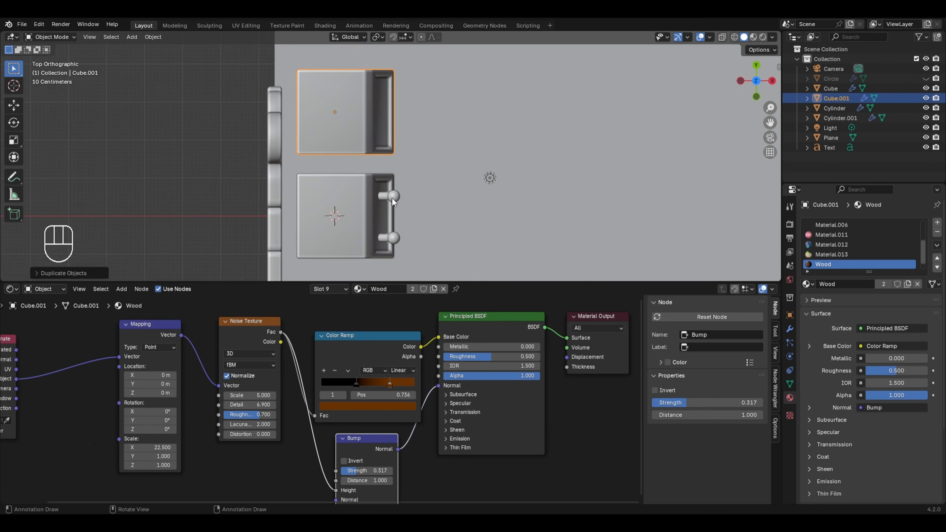
{"action": "key", "text": "ctrl+z"}
{"action": "key", "text": "ctrl+z"}
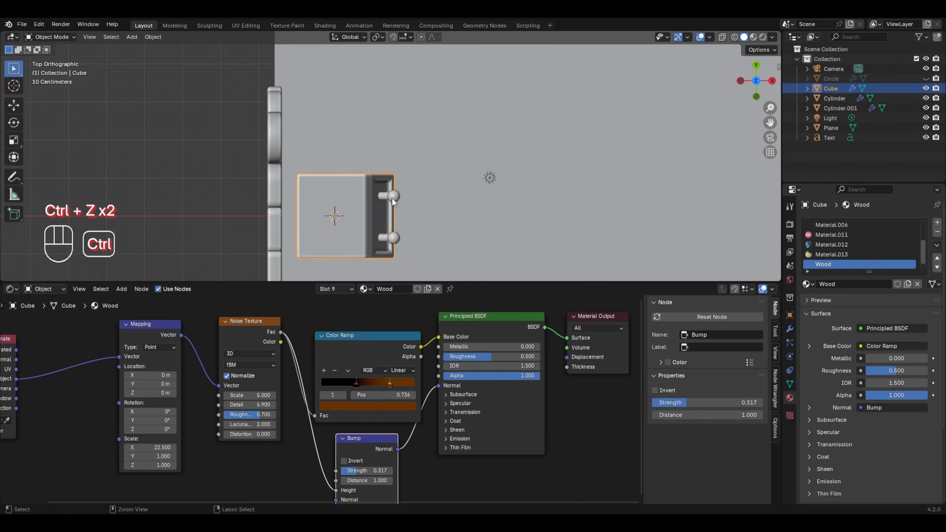
Step: Duplicate the arcade cabinet together with its two joysticks along positive Y, leaving a small gap to the original
{"action": "key", "text": "shift"}
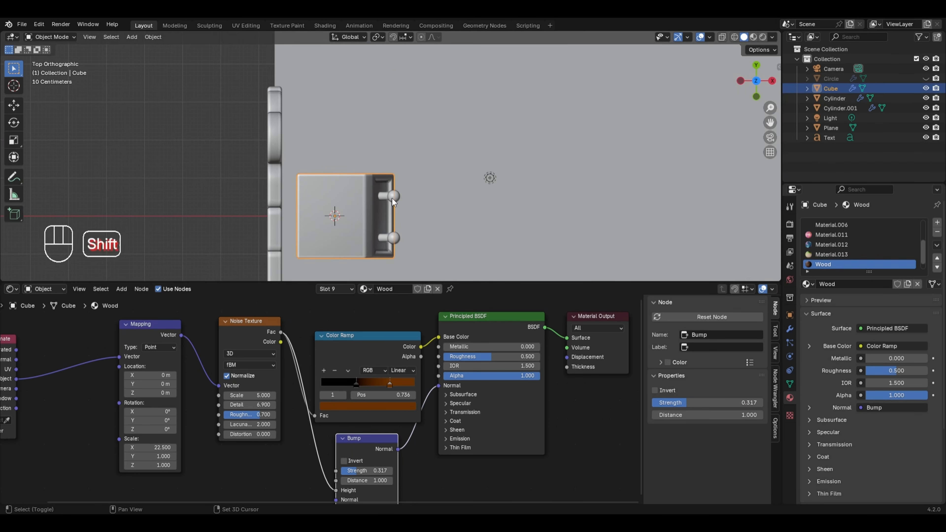
{"action": "left_click", "coordinate": [392, 198], "text": "shift"}
{"action": "left_click", "coordinate": [391, 240], "text": "shift"}
{"action": "scroll", "coordinate": [436, 212], "scroll_direction": "down", "scroll_amount": 4}
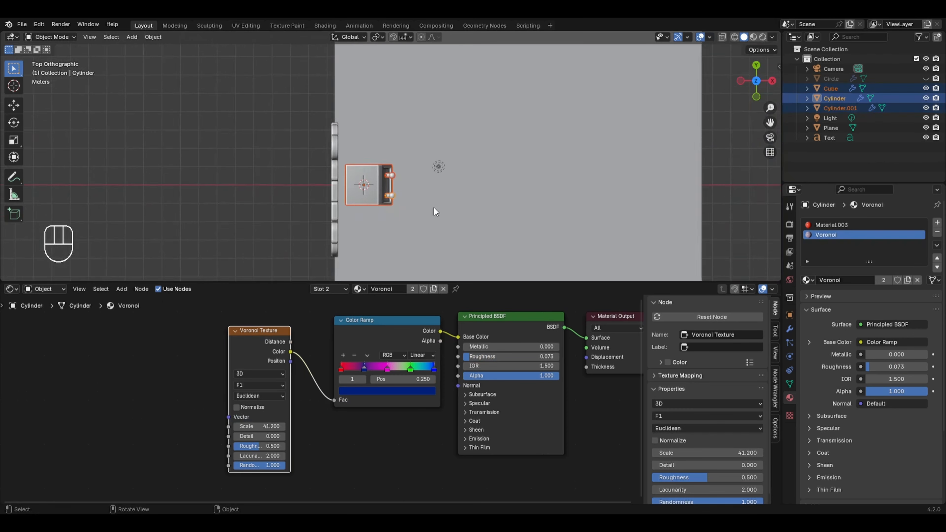
{"action": "scroll", "coordinate": [436, 212], "scroll_direction": "down", "scroll_amount": 2}
{"action": "key", "text": "shift+d"}
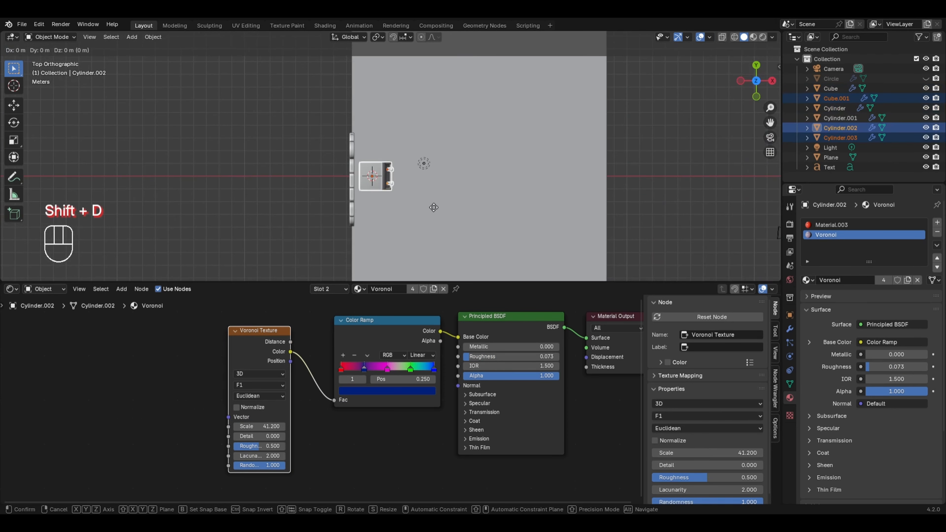
{"action": "key", "text": "y"}
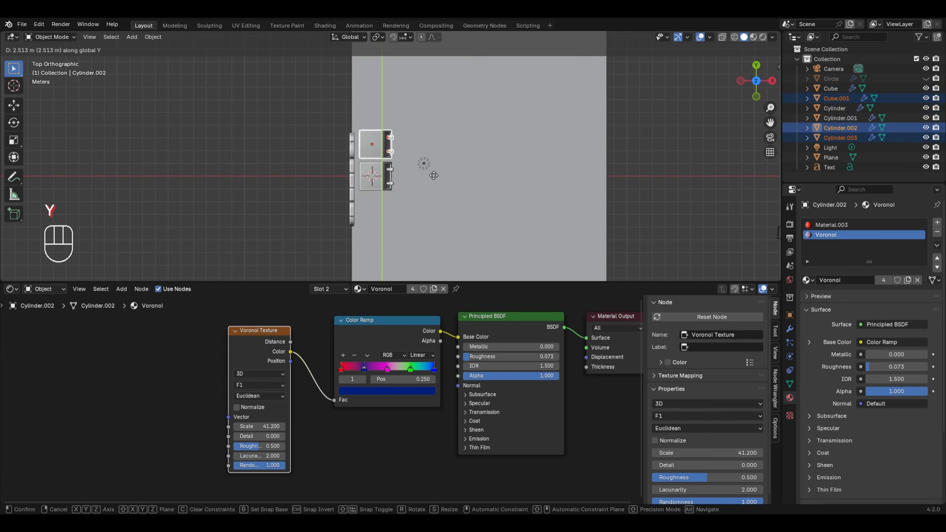
{"action": "left_click", "coordinate": [434, 174]}
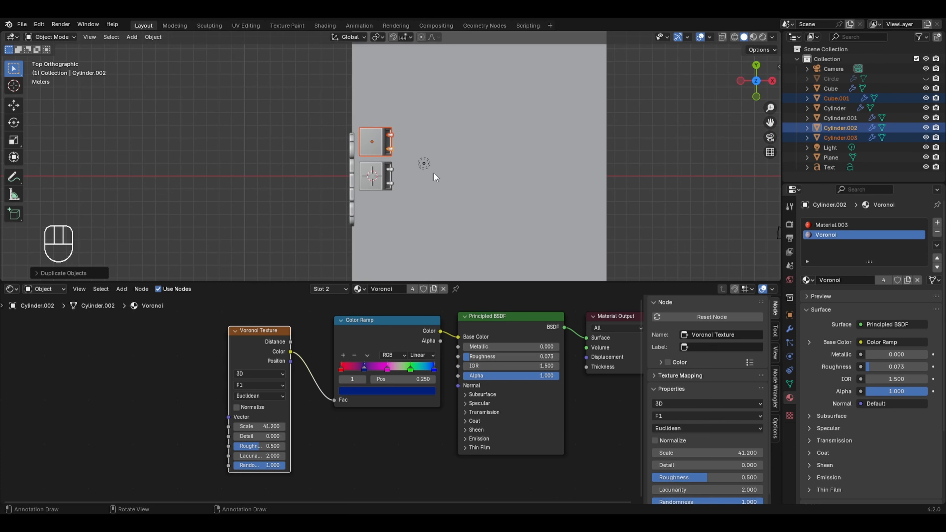
Step: Repeat the duplication three times to extend the row to five arcade machines along positive Y
{"action": "scroll", "coordinate": [434, 173], "scroll_direction": "down", "scroll_amount": 3}
{"action": "key", "text": "shift+r"}
{"action": "key", "text": "shift+r"}
{"action": "key", "text": "shift+r"}
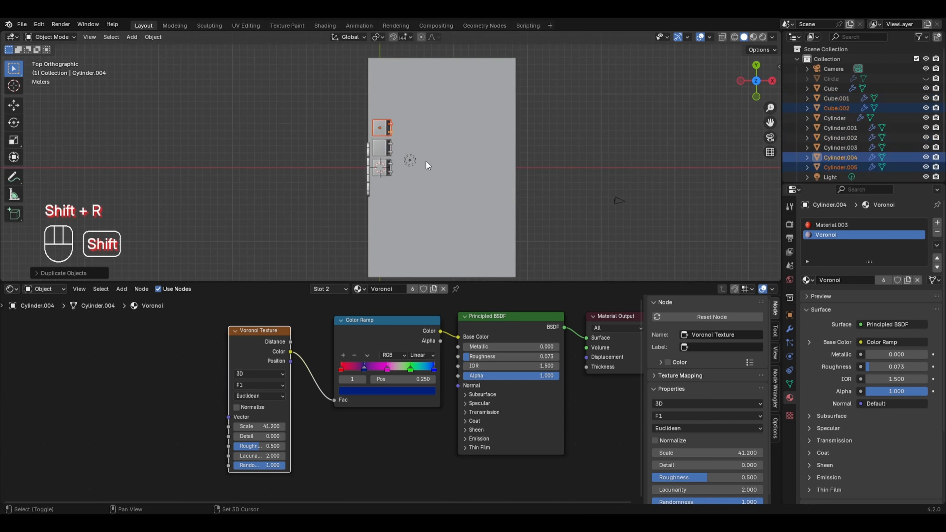
{"action": "middle_click_drag", "start_coordinate": [425, 161], "coordinate": [418, 102]}
{"action": "key", "text": "KP_7"}
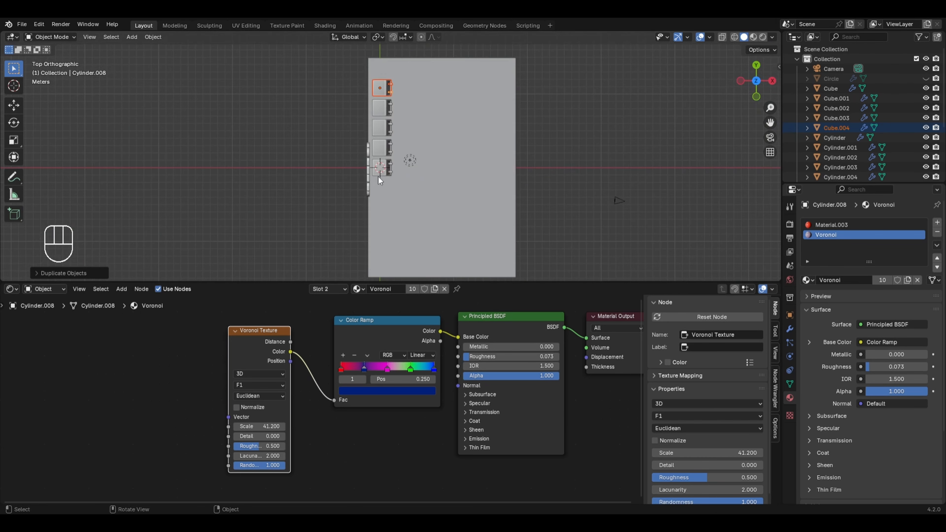
Step: Duplicate the original cabinet at the 3D cursor with its two joysticks along negative Y, leaving a small gap
{"action": "scroll", "coordinate": [417, 178], "scroll_direction": "up", "scroll_amount": 5}
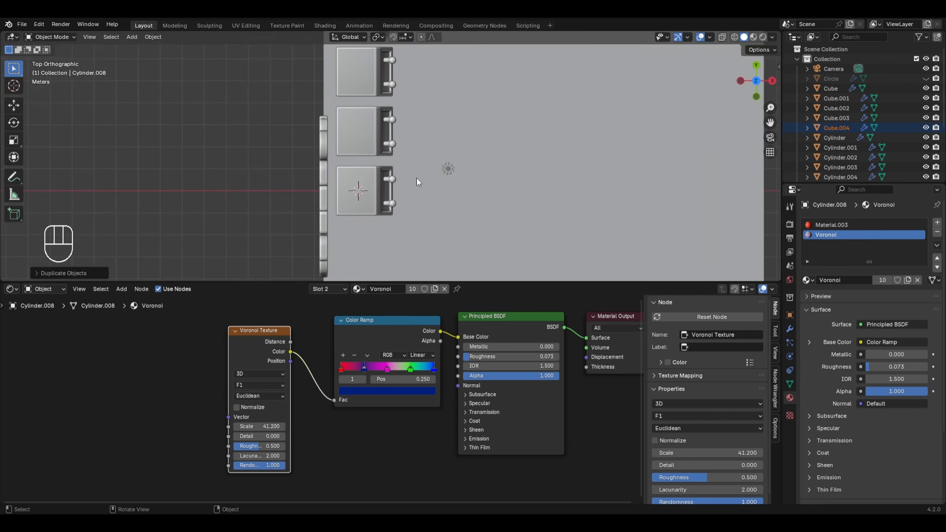
{"action": "left_click", "coordinate": [360, 184]}
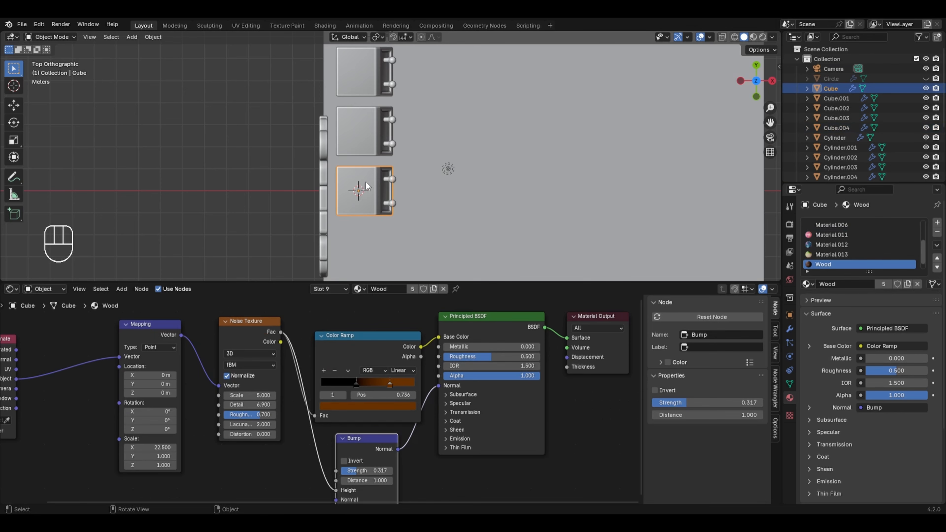
{"action": "left_click", "coordinate": [388, 179], "text": "shift"}
{"action": "left_click", "coordinate": [389, 200], "text": "shift"}
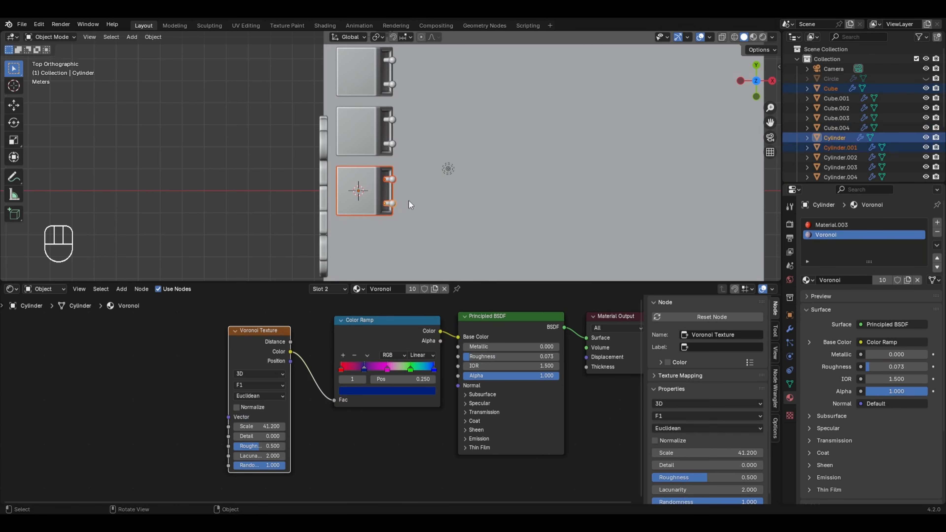
{"action": "scroll", "coordinate": [406, 200], "scroll_direction": "down", "scroll_amount": 5}
{"action": "scroll", "coordinate": [404, 197], "scroll_direction": "down", "scroll_amount": 1}
{"action": "key", "text": "shift+d"}
{"action": "key", "text": "y"}
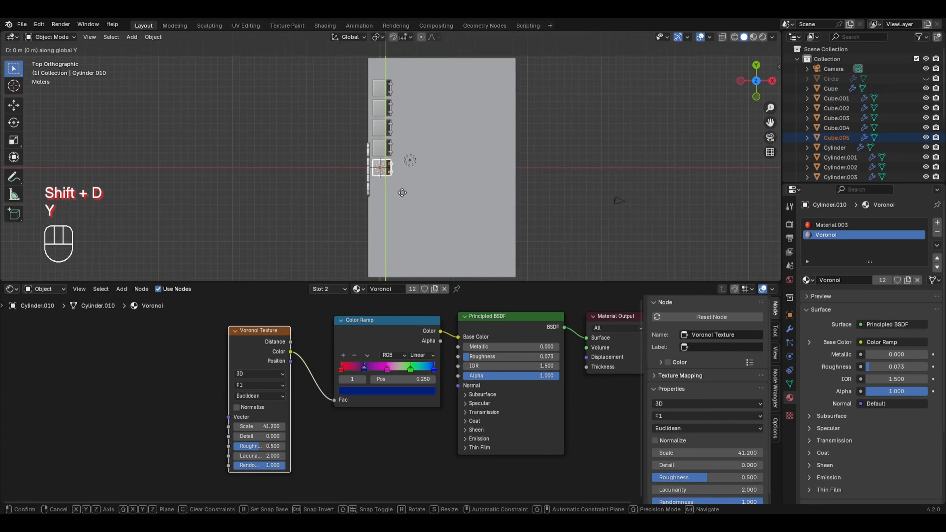
{"action": "left_click", "coordinate": [399, 213]}
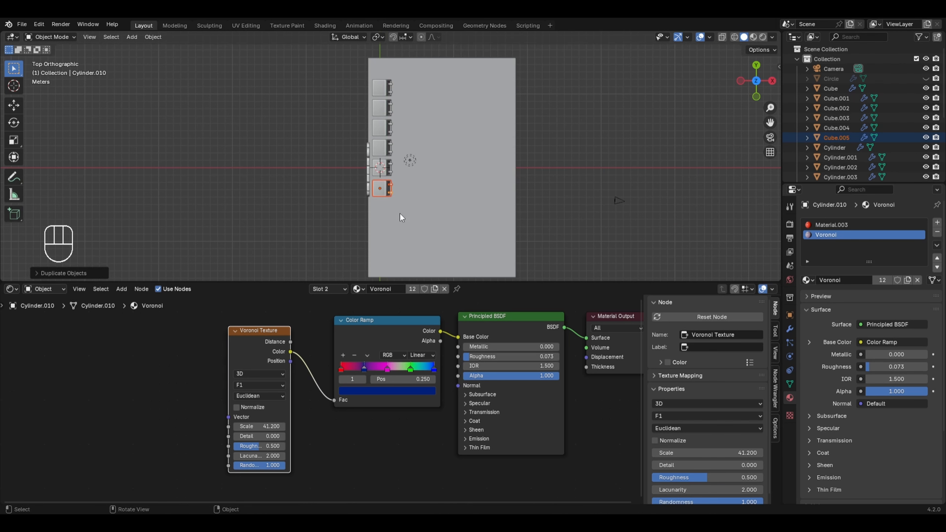
Step: Repeat the negative-Y duplication three times to complete a row of nine arcade machines along the wall
{"action": "key", "text": "shift+r"}
{"action": "key", "text": "shift+r"}
{"action": "key", "text": "shift+r"}
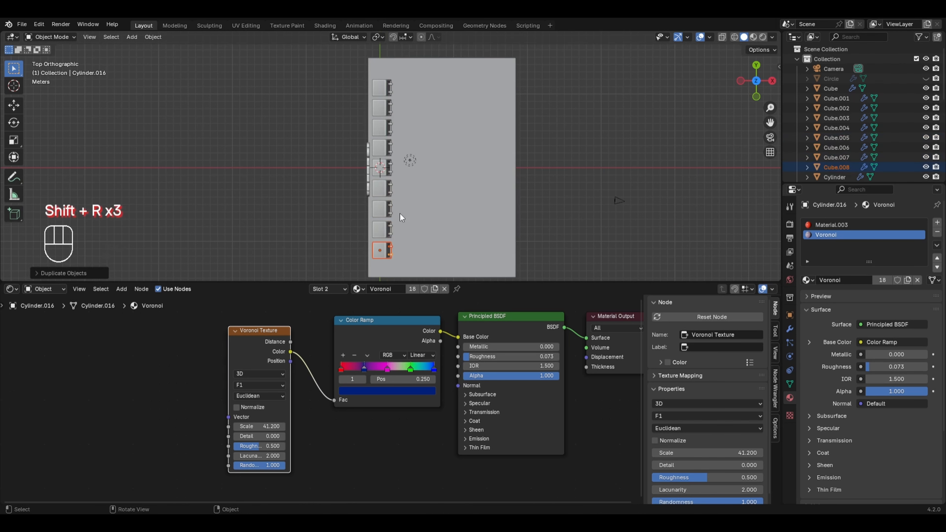
{"action": "middle_click_drag", "start_coordinate": [400, 213], "coordinate": [408, 125]}
{"action": "scroll", "coordinate": [413, 124], "scroll_direction": "up", "scroll_amount": 3}
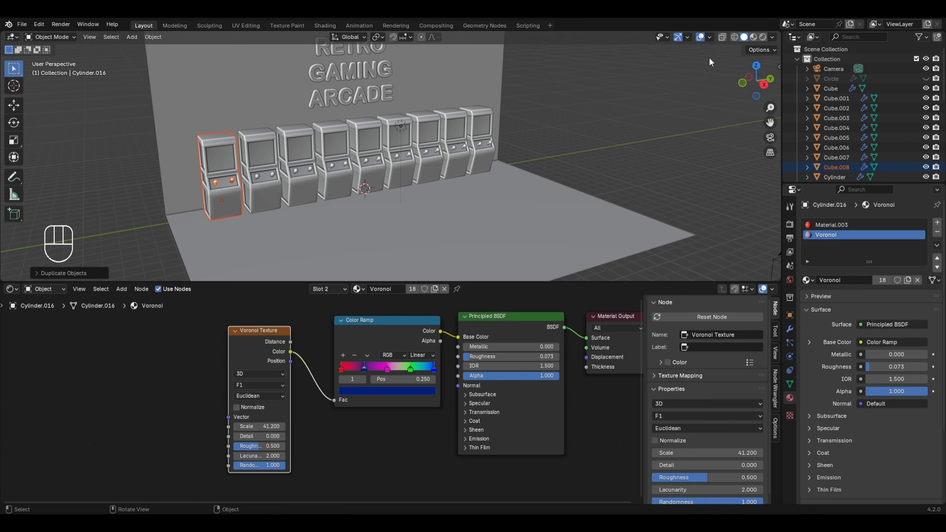
Step: In material preview, delete the RGB and Brightness/Contrast nodes from the arcade cabinet's body material, the first slot named Material
{"action": "left_click", "coordinate": [752, 37]}
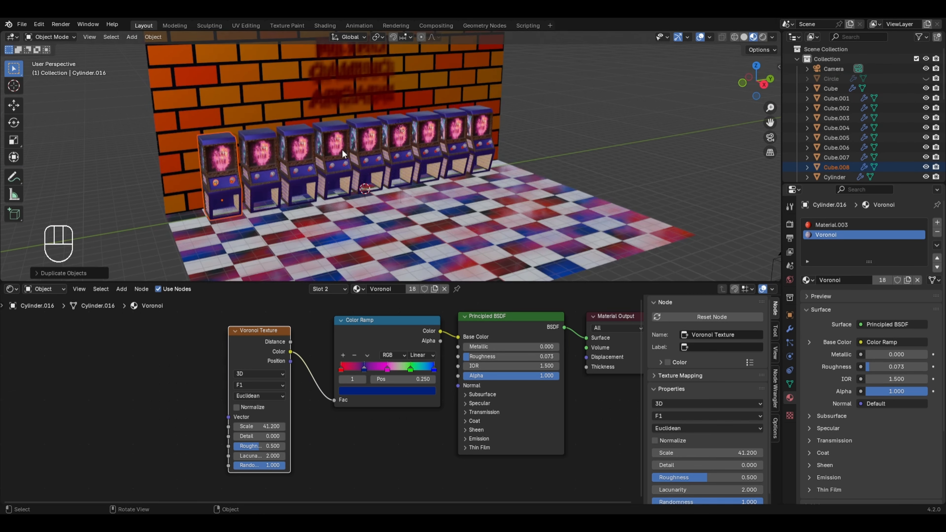
{"action": "scroll", "coordinate": [342, 150], "scroll_direction": "up", "scroll_amount": 6}
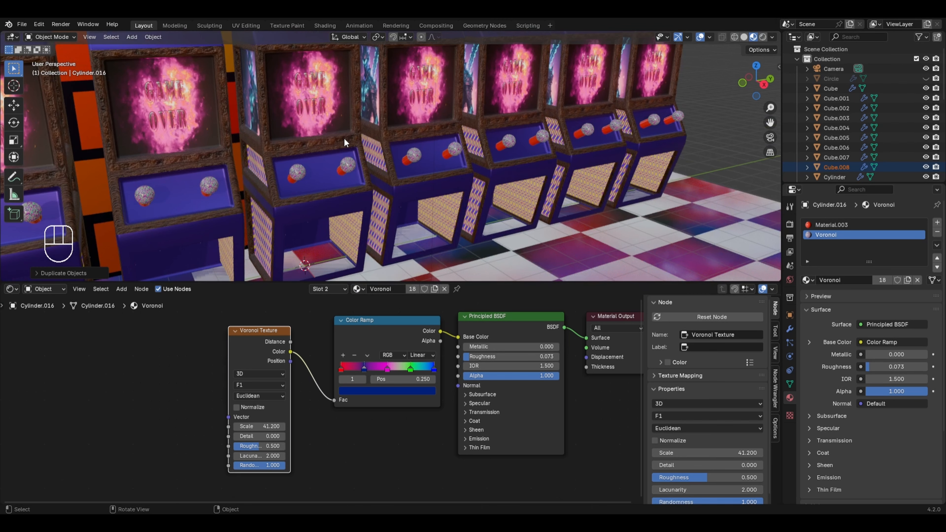
{"action": "left_click", "coordinate": [405, 92]}
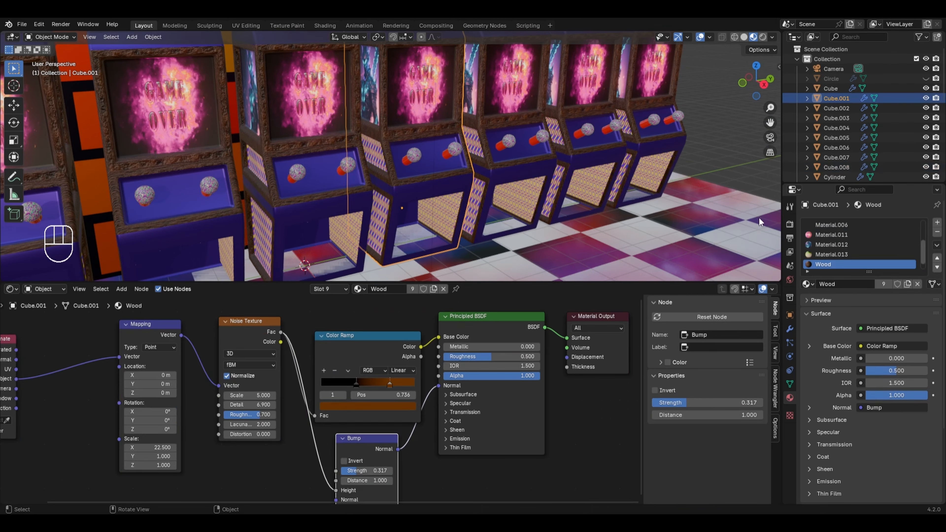
{"action": "scroll", "coordinate": [828, 238], "scroll_direction": "up", "scroll_amount": 4}
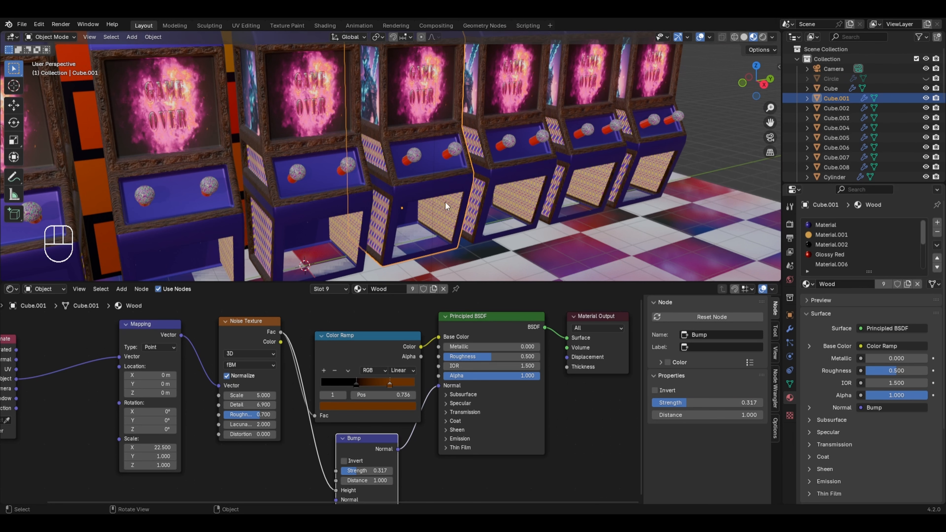
{"action": "left_click", "coordinate": [825, 223]}
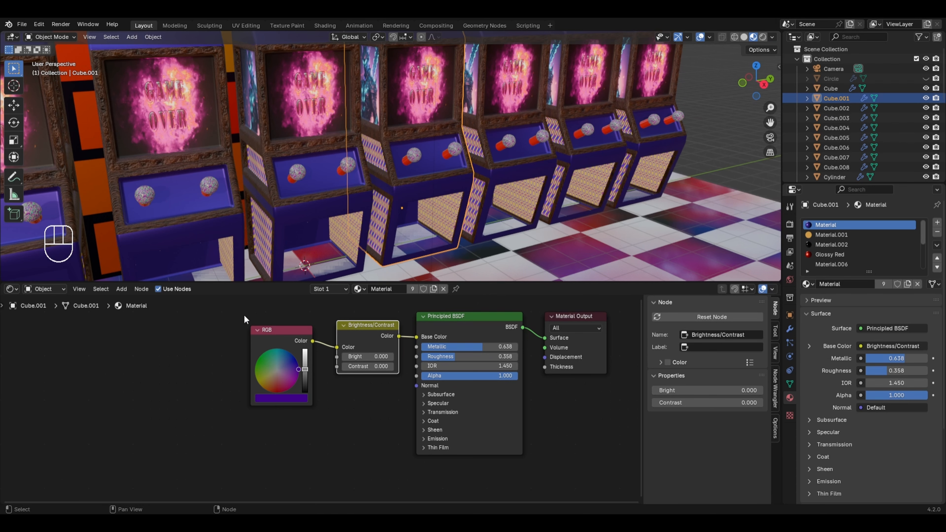
{"action": "left_click_drag", "start_coordinate": [245, 314], "coordinate": [344, 363]}
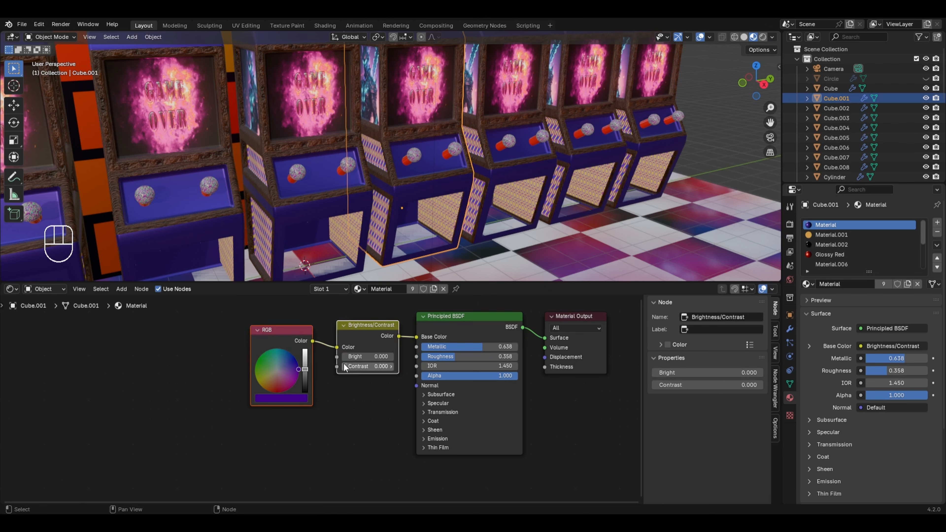
{"action": "key", "text": "x"}
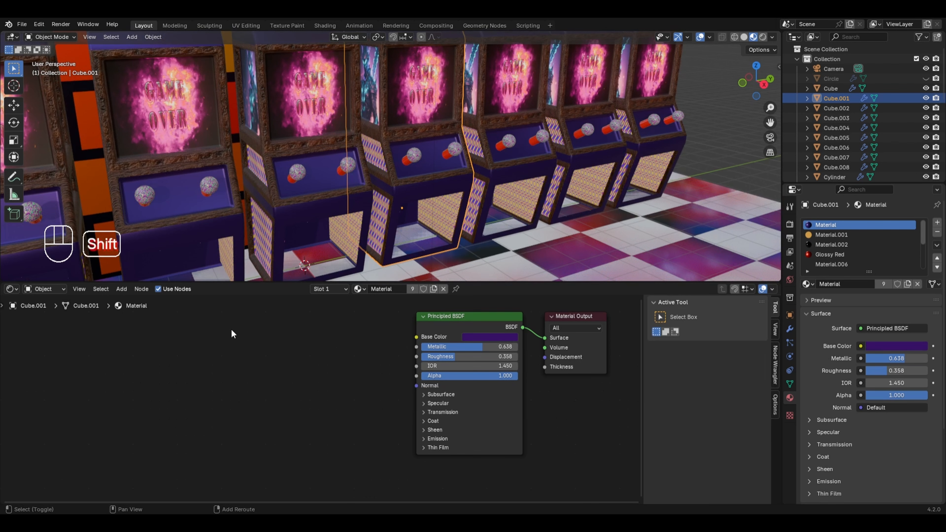
Step: Add an Object Info node and a Color Ramp node before the Principled BSDF in the cabinet's body material
{"action": "key", "text": "shift+a"}
{"action": "mouse_move", "coordinate": [228, 343]}
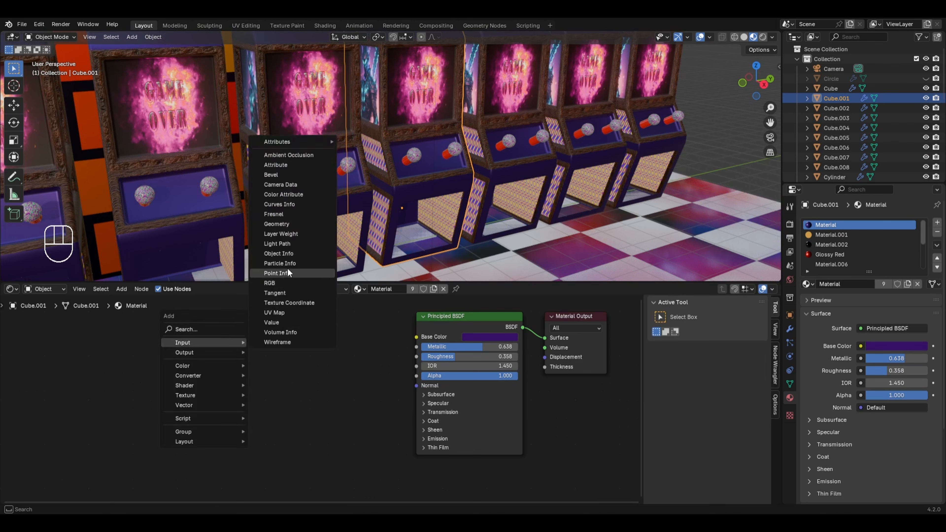
{"action": "left_click", "coordinate": [294, 253]}
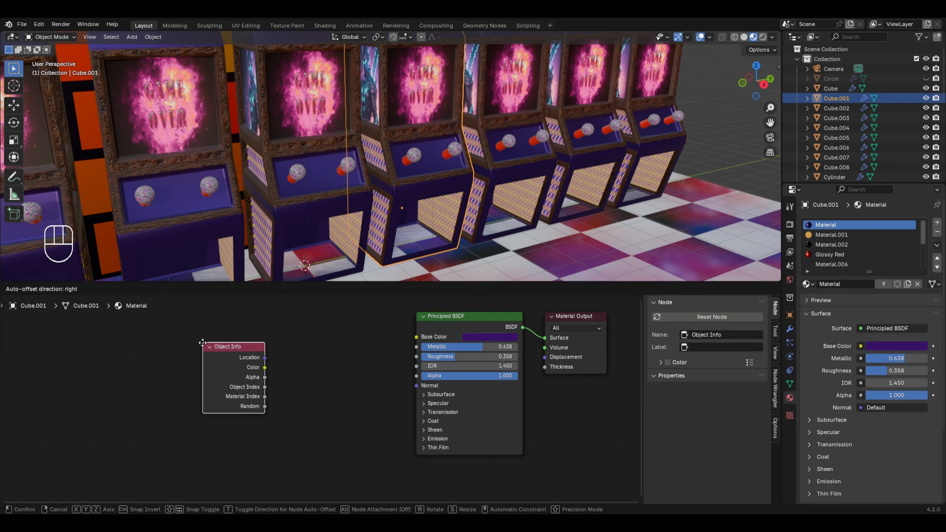
{"action": "left_click", "coordinate": [203, 345]}
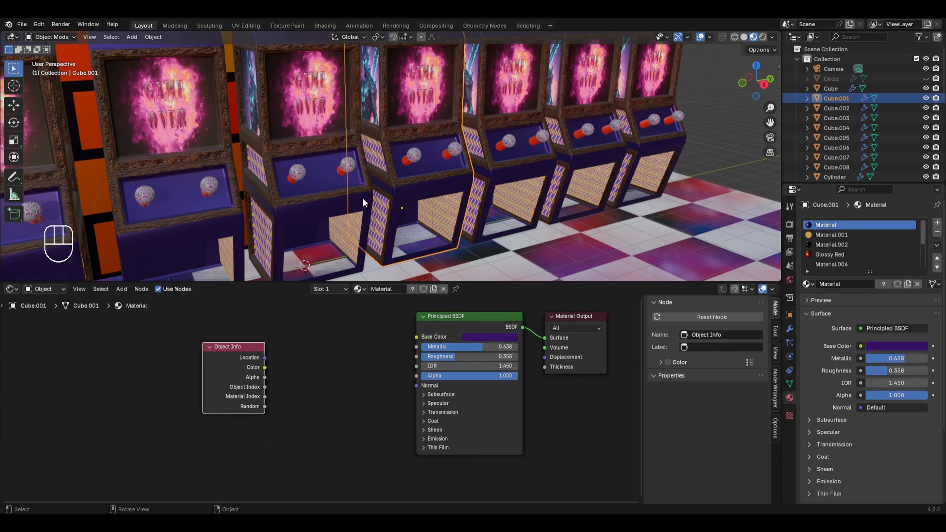
{"action": "key", "text": "shift+a"}
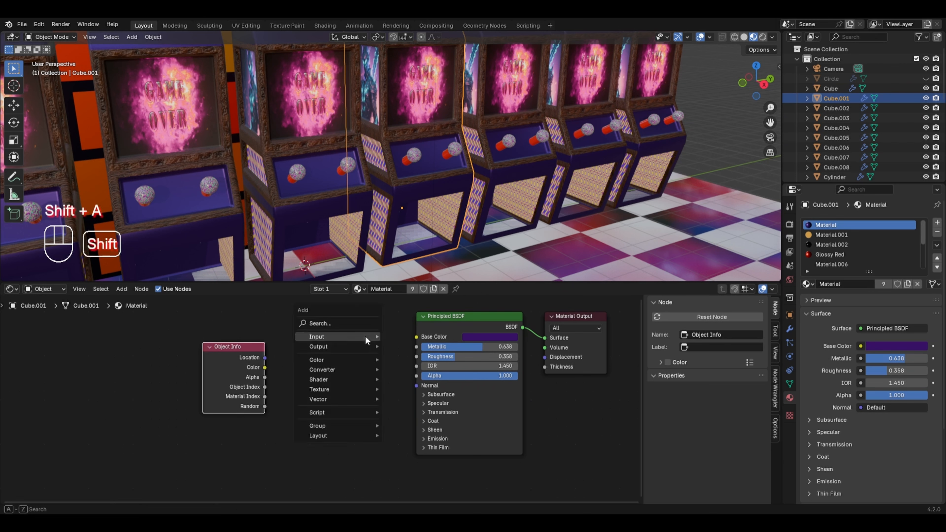
{"action": "mouse_move", "coordinate": [346, 368]}
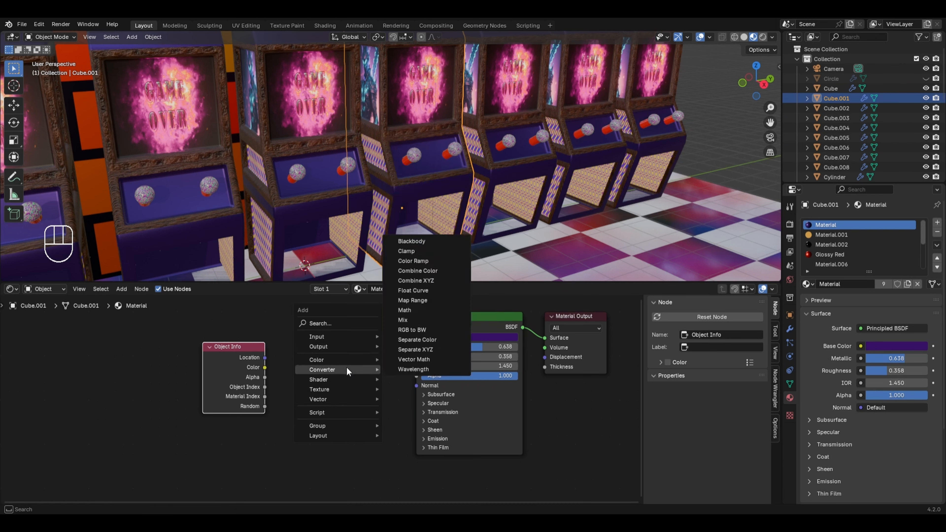
{"action": "left_click", "coordinate": [407, 261]}
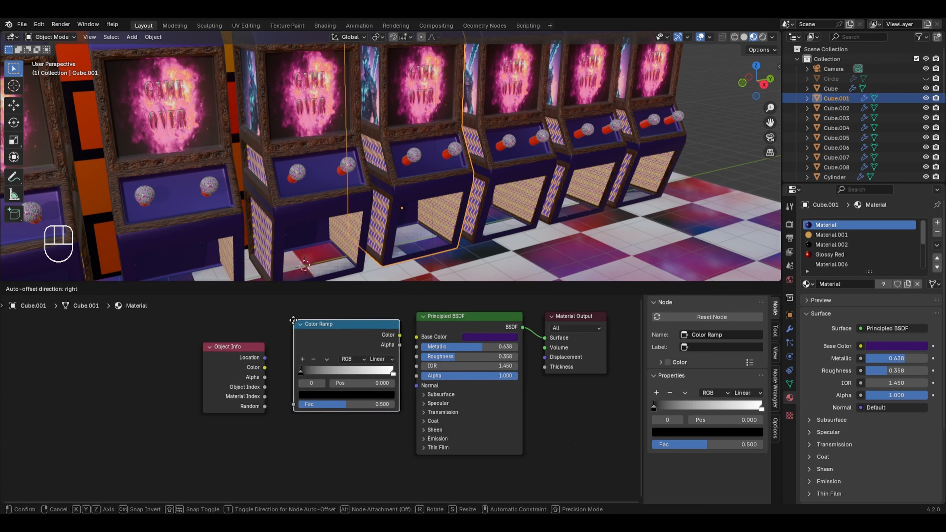
{"action": "left_click", "coordinate": [294, 322]}
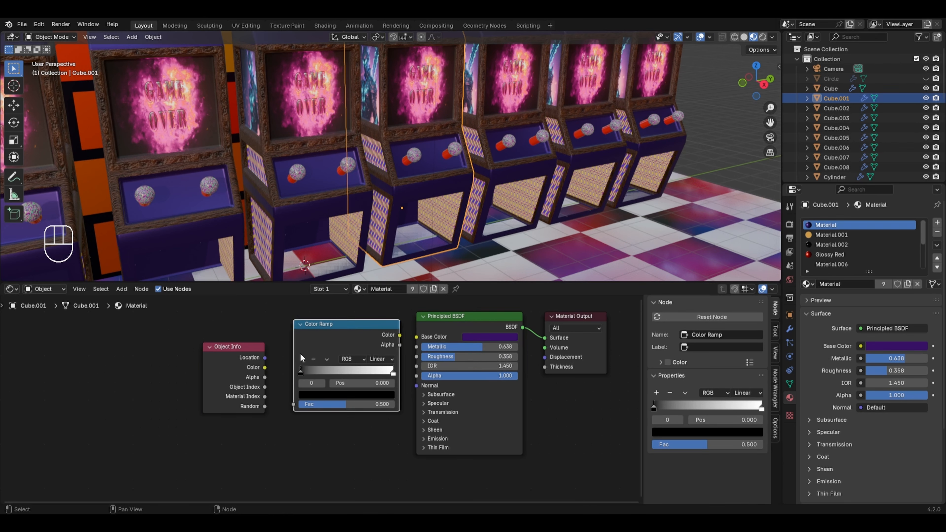
Step: Set the Color Ramp to Constant interpolation, add two extra stops and distribute all stops evenly
{"action": "left_click", "coordinate": [386, 359]}
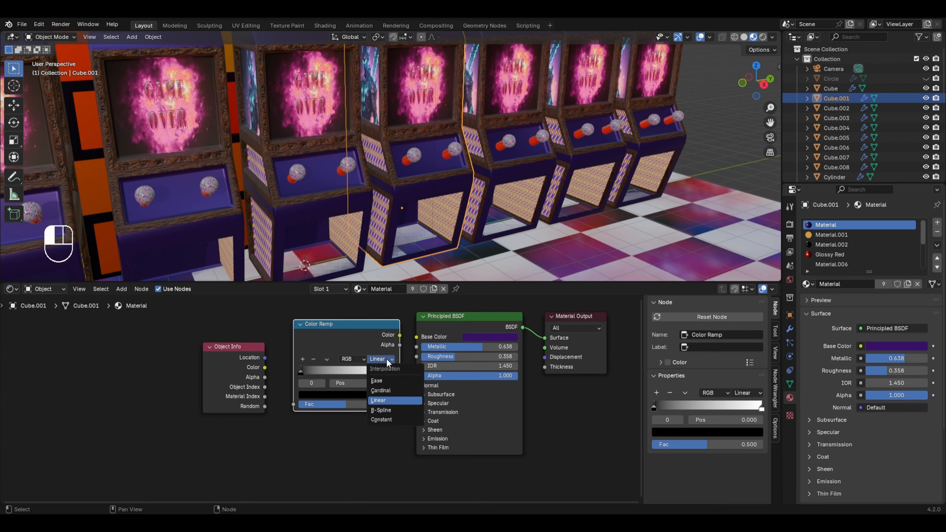
{"action": "left_click", "coordinate": [381, 420]}
{"action": "left_click", "coordinate": [303, 363]}
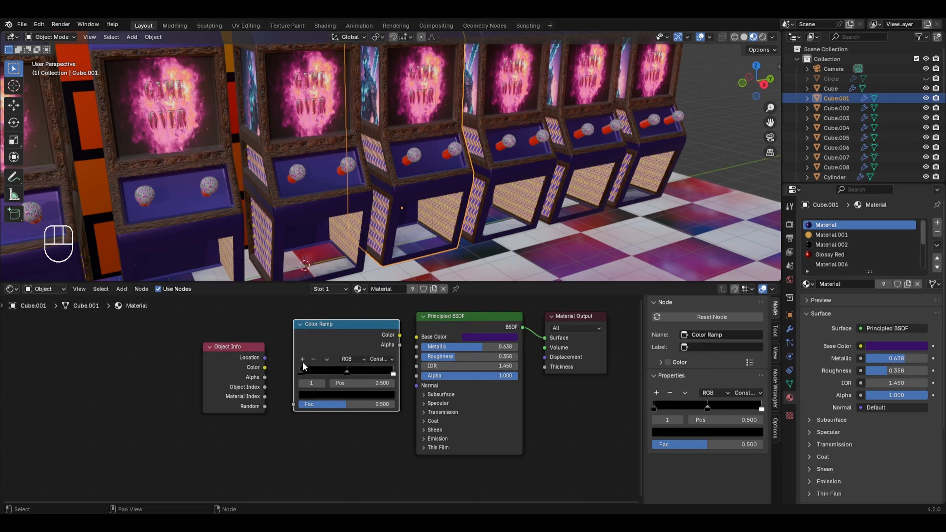
{"action": "left_click", "coordinate": [302, 361]}
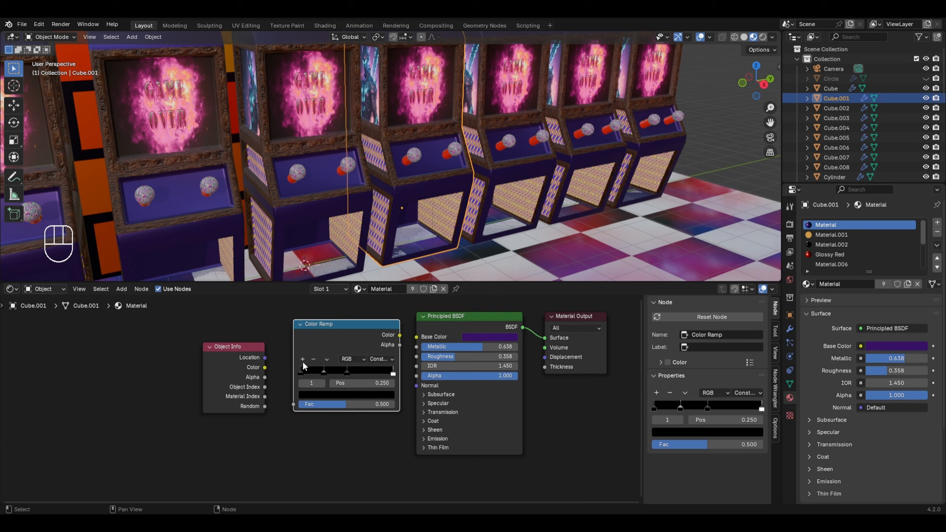
{"action": "left_click", "coordinate": [326, 360]}
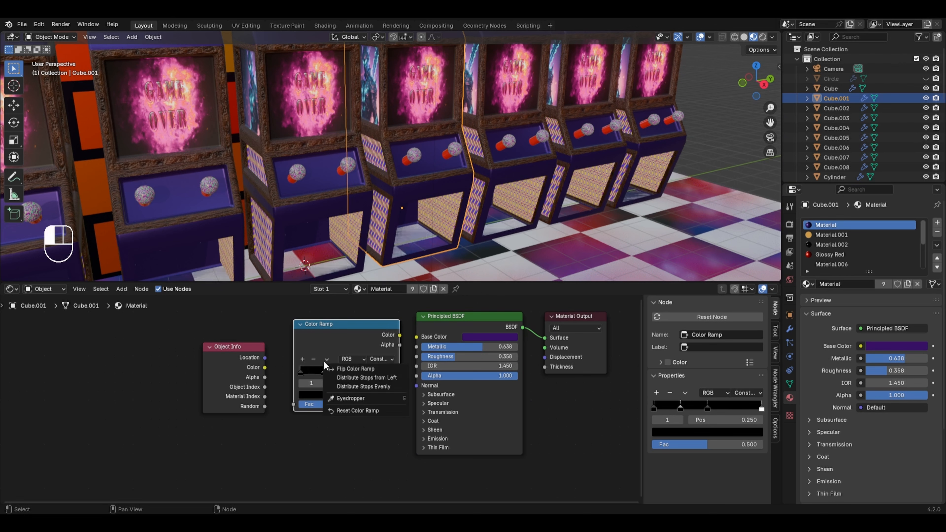
{"action": "left_click", "coordinate": [337, 385]}
Step: Colour the ramp's first stop saturated red and its second stop dark purple with a value of 0.291
{"action": "left_click", "coordinate": [307, 374]}
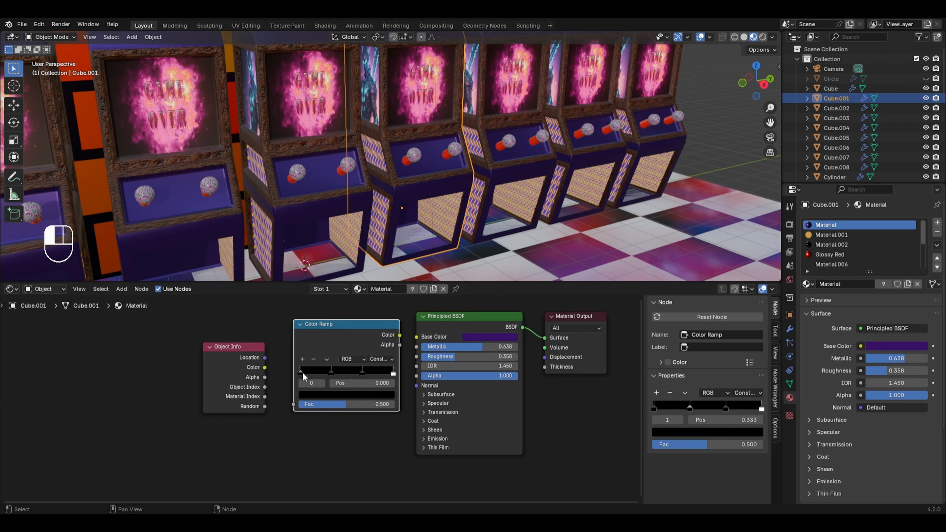
{"action": "left_click", "coordinate": [320, 394]}
{"action": "left_click_drag", "start_coordinate": [388, 272], "coordinate": [387, 261]}
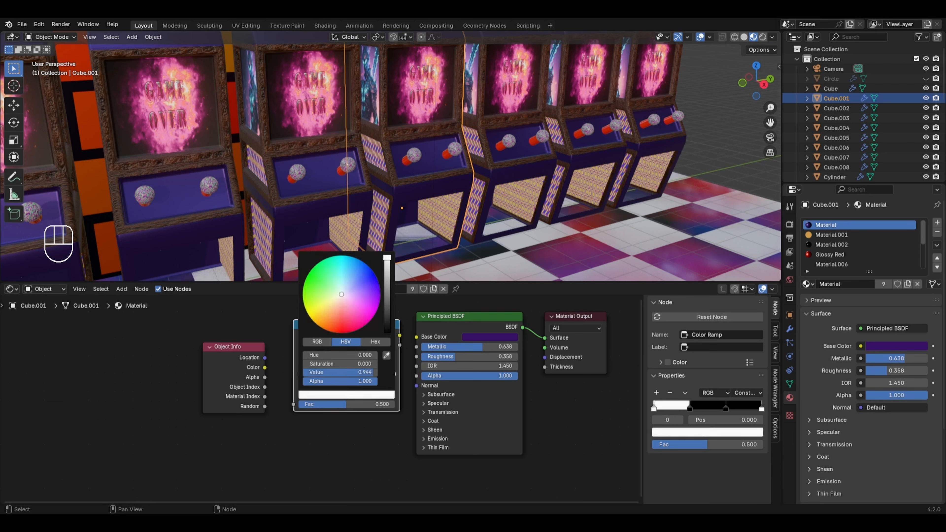
{"action": "left_click", "coordinate": [342, 333]}
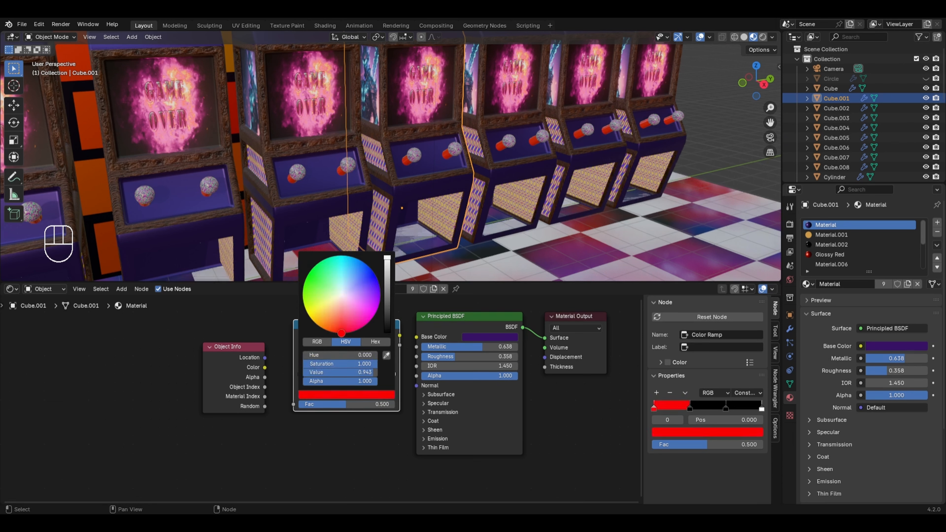
{"action": "left_click", "coordinate": [331, 374]}
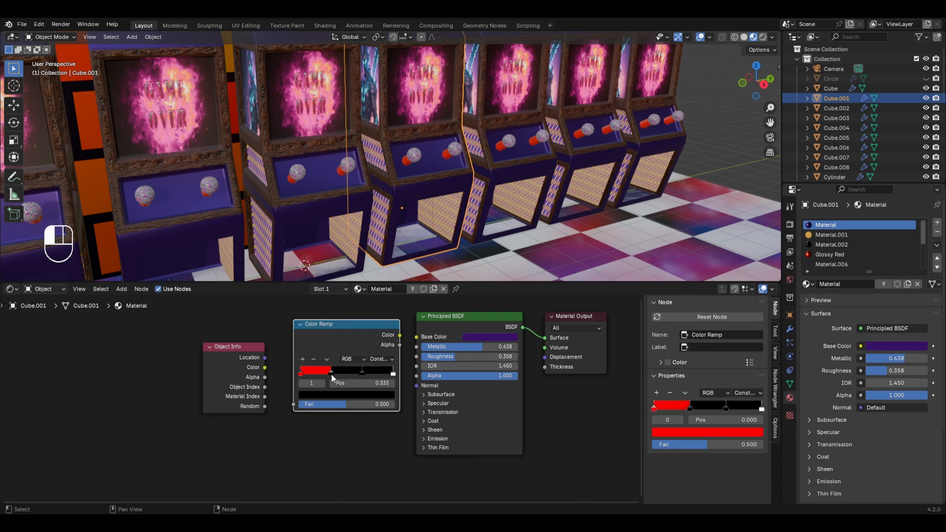
{"action": "left_click", "coordinate": [334, 393]}
{"action": "left_click_drag", "start_coordinate": [387, 269], "coordinate": [387, 257]}
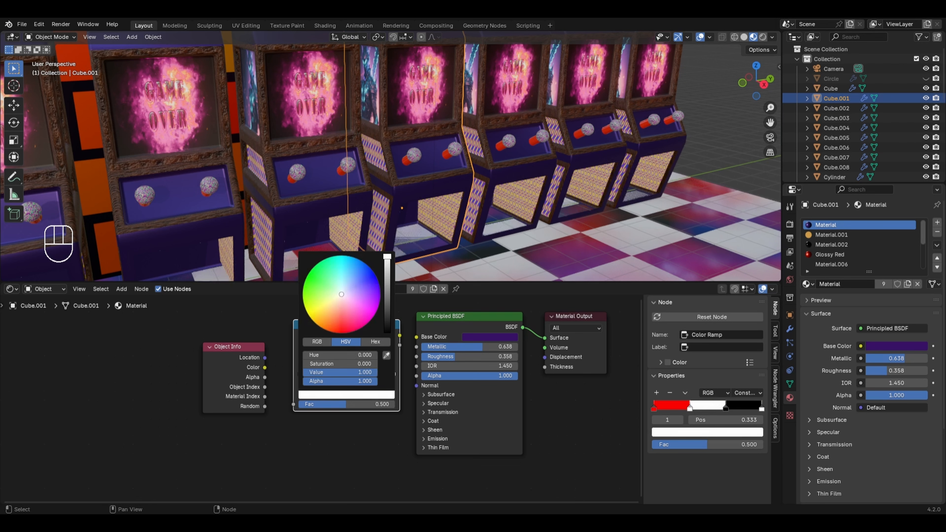
{"action": "left_click", "coordinate": [379, 296]}
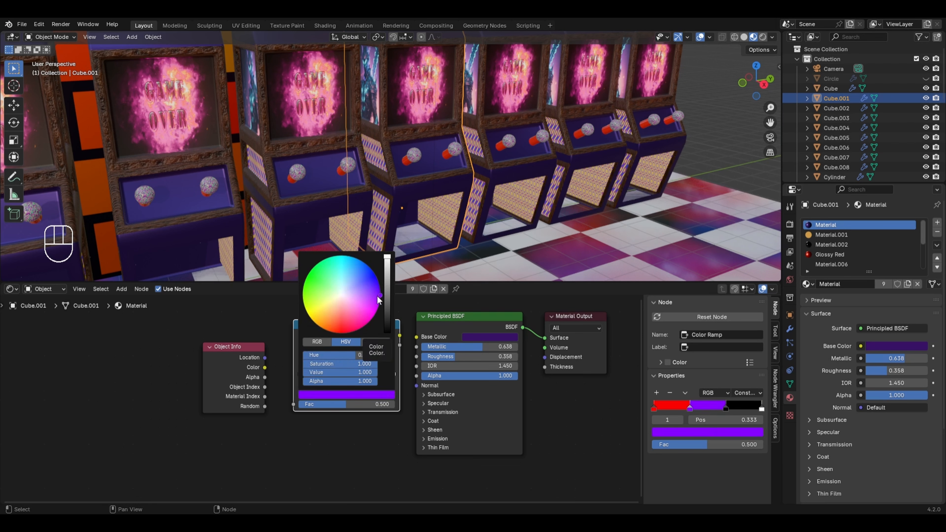
{"action": "left_click", "coordinate": [387, 288]}
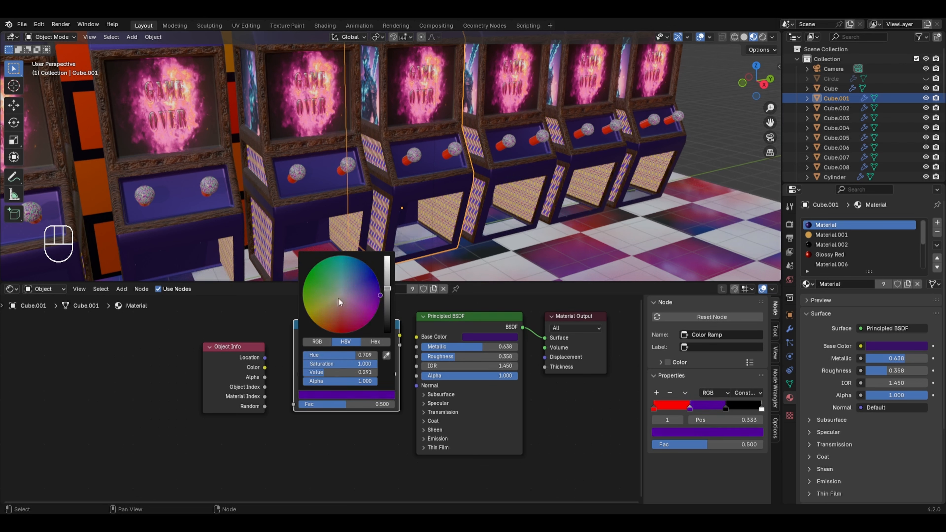
Step: Colour the ramp's third stop bright green and its last stop cyan
{"action": "left_click", "coordinate": [362, 371]}
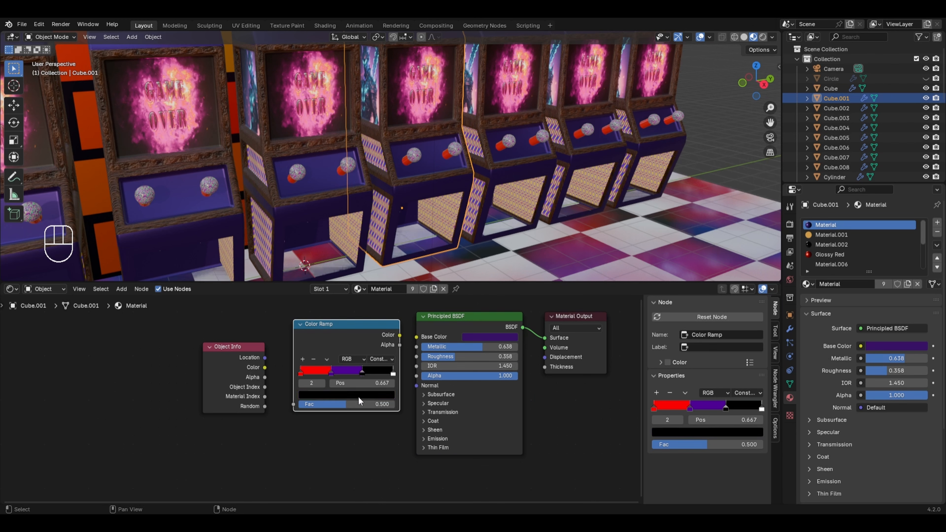
{"action": "left_click", "coordinate": [356, 396]}
{"action": "left_click_drag", "start_coordinate": [386, 274], "coordinate": [388, 255]}
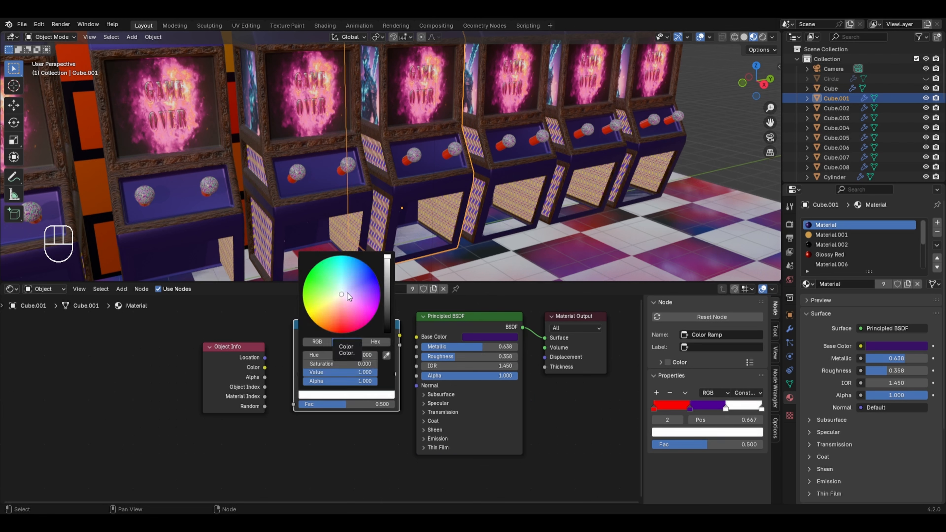
{"action": "left_click", "coordinate": [321, 289]}
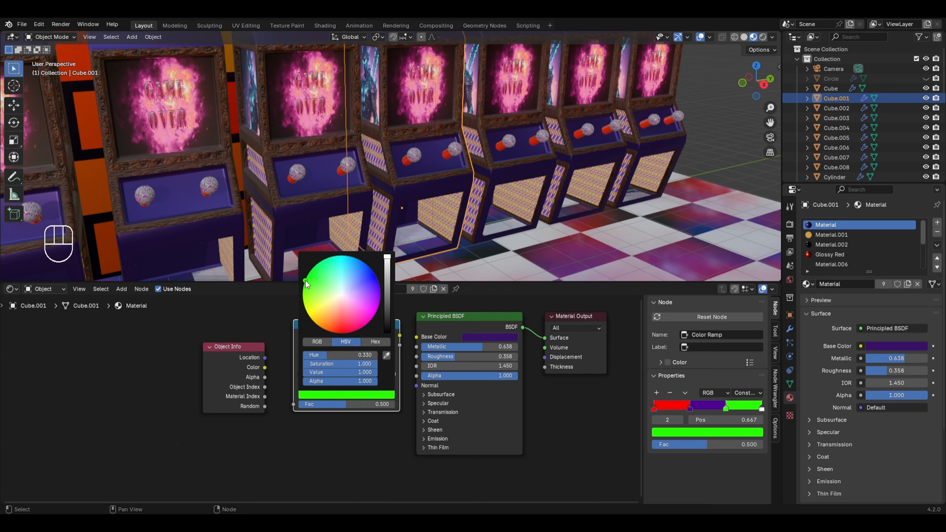
{"action": "left_click", "coordinate": [393, 373]}
{"action": "left_click", "coordinate": [374, 395]}
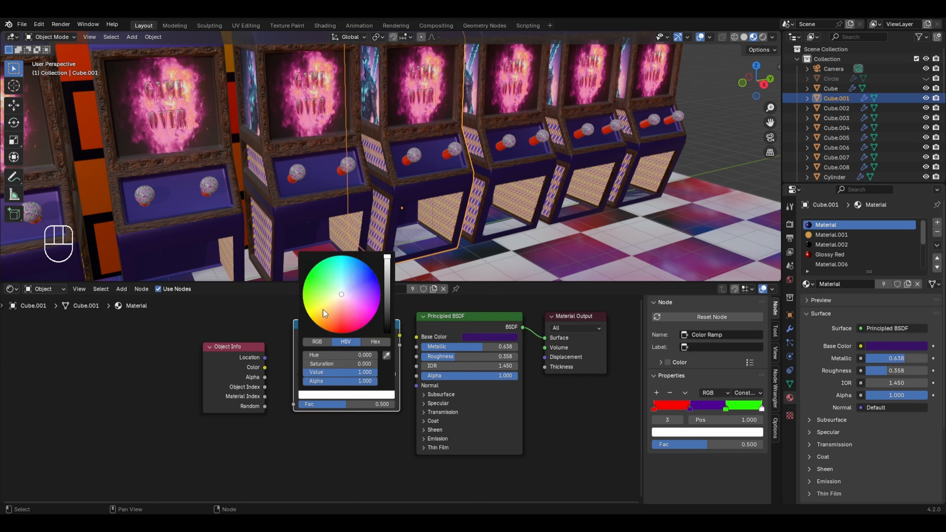
{"action": "left_click", "coordinate": [337, 260]}
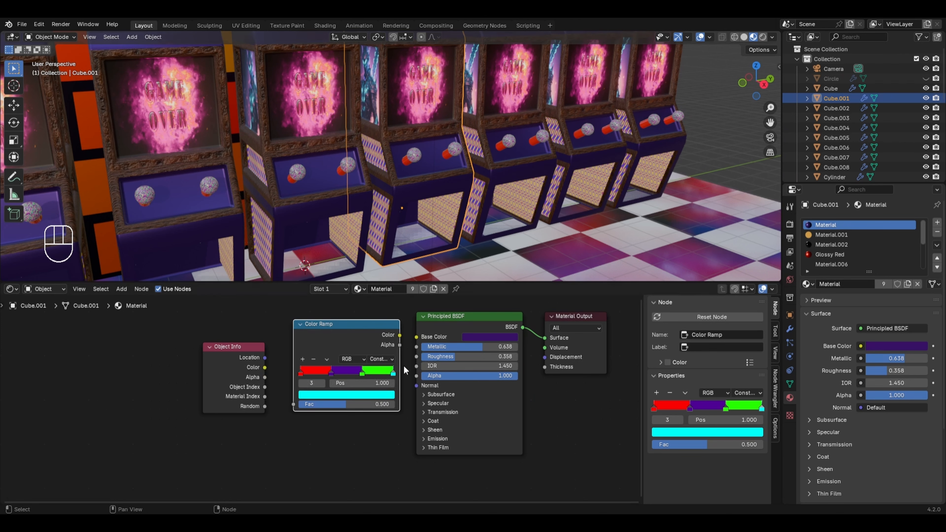
Step: Connect Object Info's Random output to the Color Ramp's Fac, and the ramp's Color to the Principled BSDF's Base Color
{"action": "scroll", "coordinate": [380, 157], "scroll_direction": "down", "scroll_amount": 6}
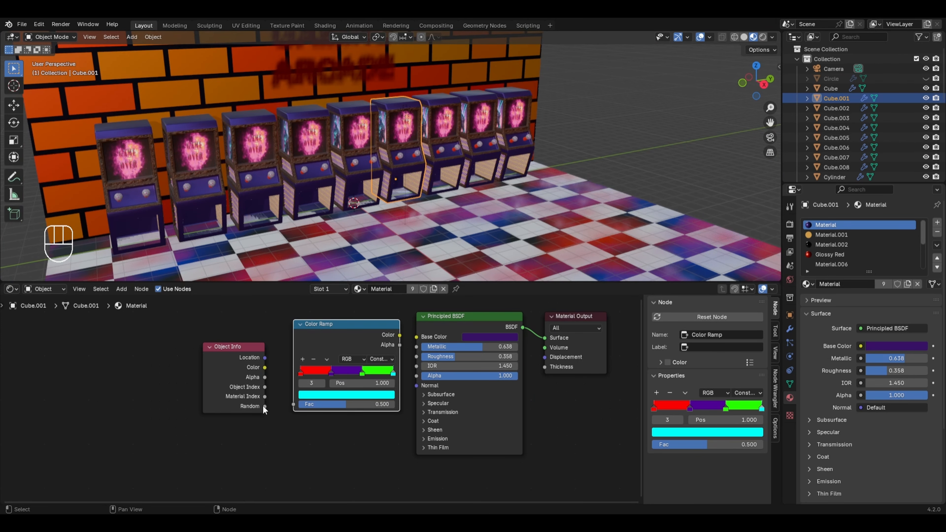
{"action": "left_click_drag", "start_coordinate": [262, 405], "coordinate": [294, 404]}
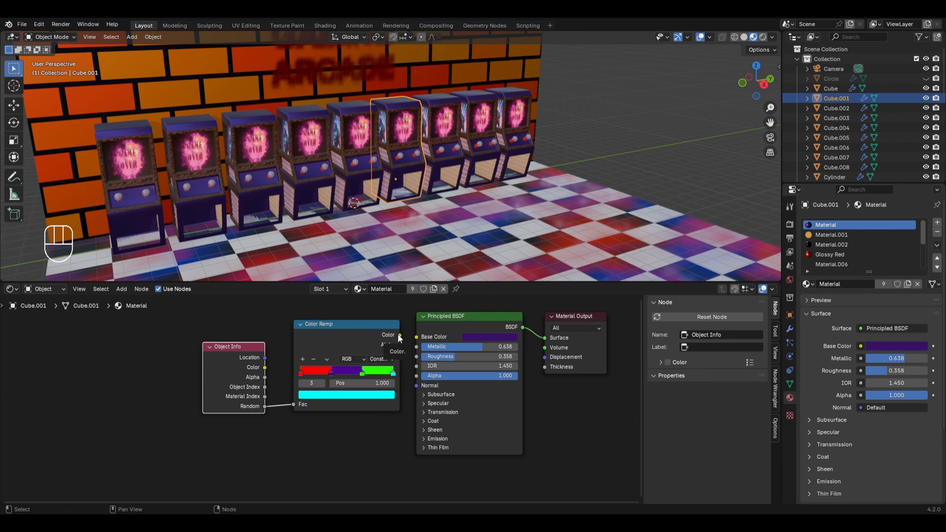
{"action": "left_click_drag", "start_coordinate": [400, 335], "coordinate": [417, 336]}
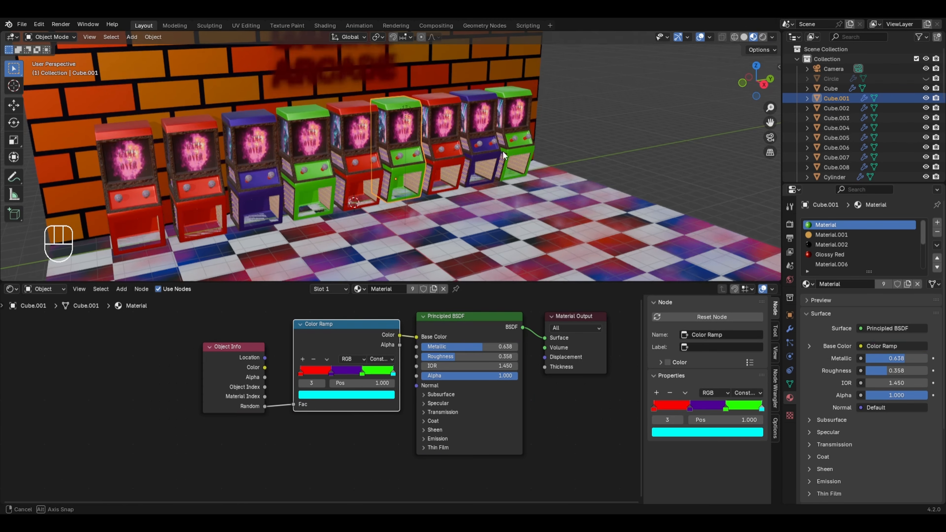
Step: Move the ramp's green and cyan stops toward the start and the purple stop to 0.247, and show the row in rendered view
{"action": "middle_click_drag", "start_coordinate": [504, 155], "coordinate": [301, 167]}
{"action": "left_click", "coordinate": [285, 134]}
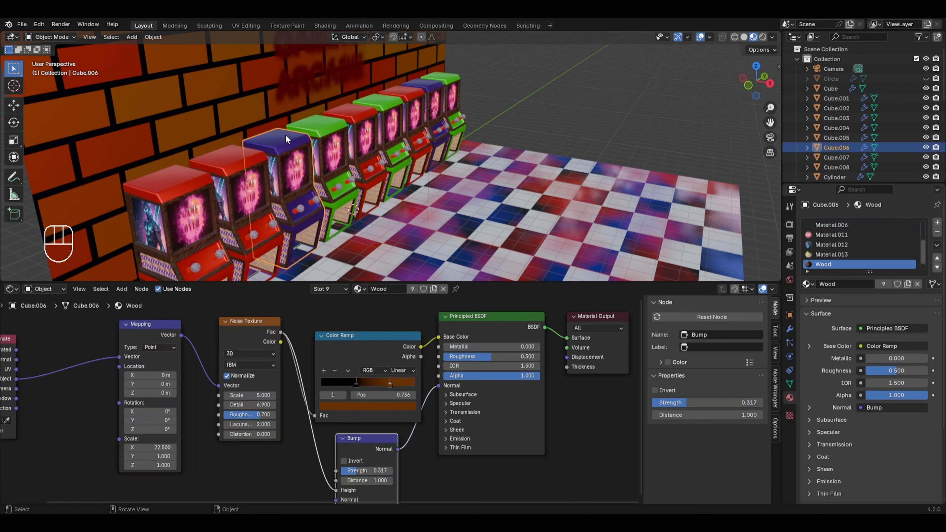
{"action": "left_click", "coordinate": [859, 224]}
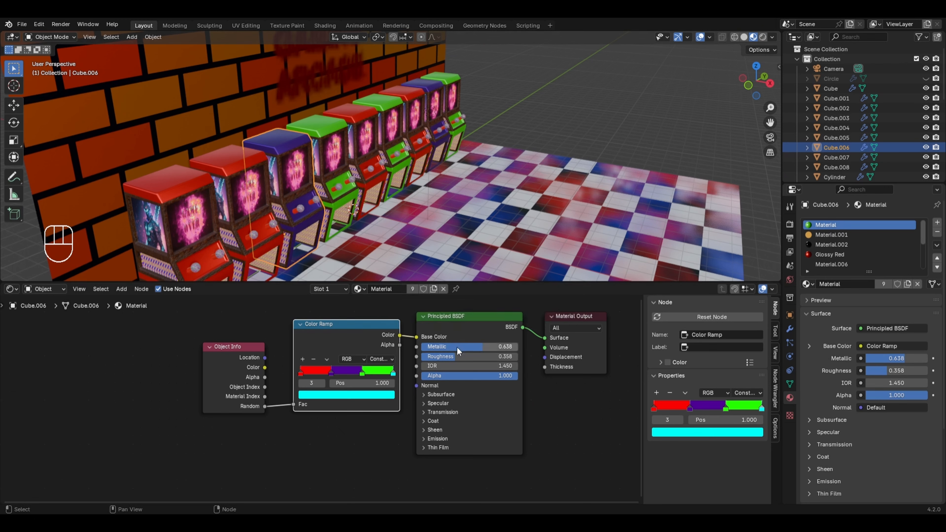
{"action": "left_click_drag", "start_coordinate": [456, 347], "coordinate": [483, 347]}
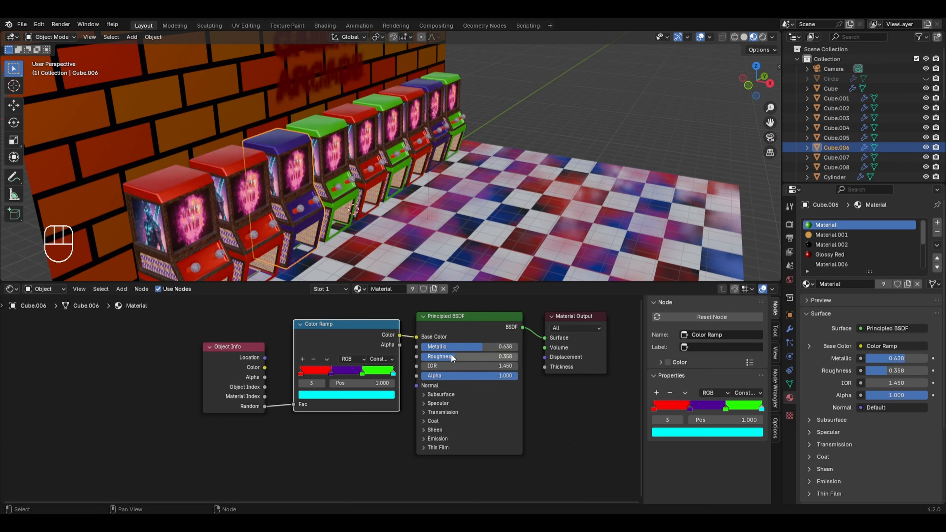
{"action": "mouse_move", "coordinate": [363, 374]}
{"action": "left_mouse_down"}
{"action": "mouse_move", "coordinate": [383, 374]}
{"action": "mouse_move", "coordinate": [328, 372]}
{"action": "mouse_move", "coordinate": [355, 373]}
{"action": "left_mouse_up"}
{"action": "left_click_drag", "start_coordinate": [326, 372], "coordinate": [322, 371]}
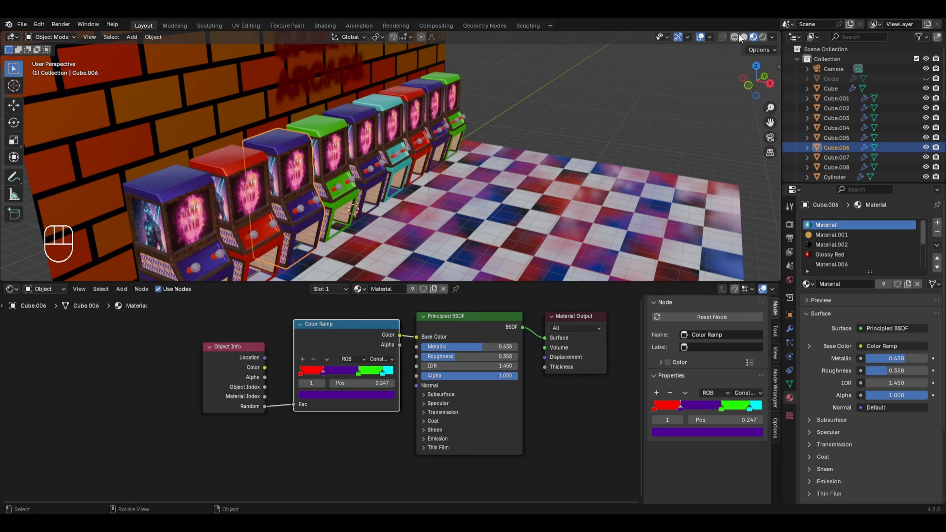
{"action": "left_click", "coordinate": [763, 36]}
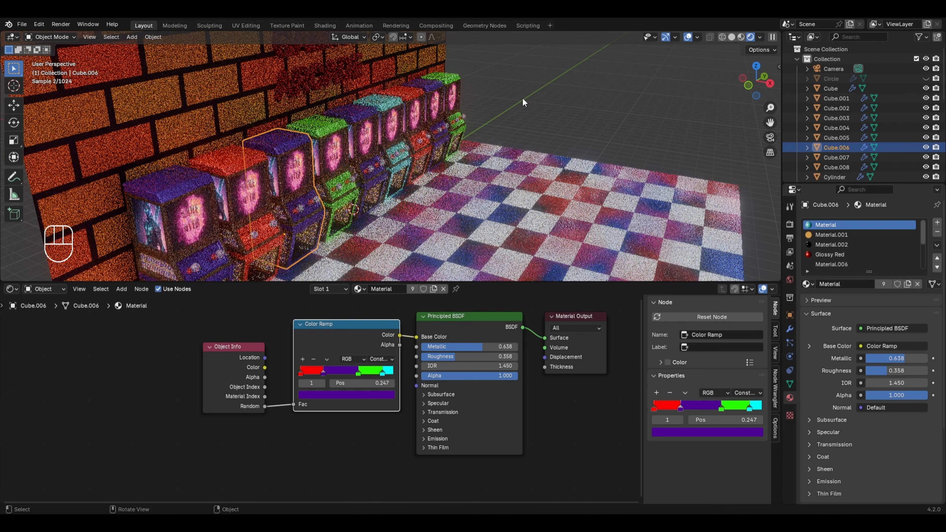